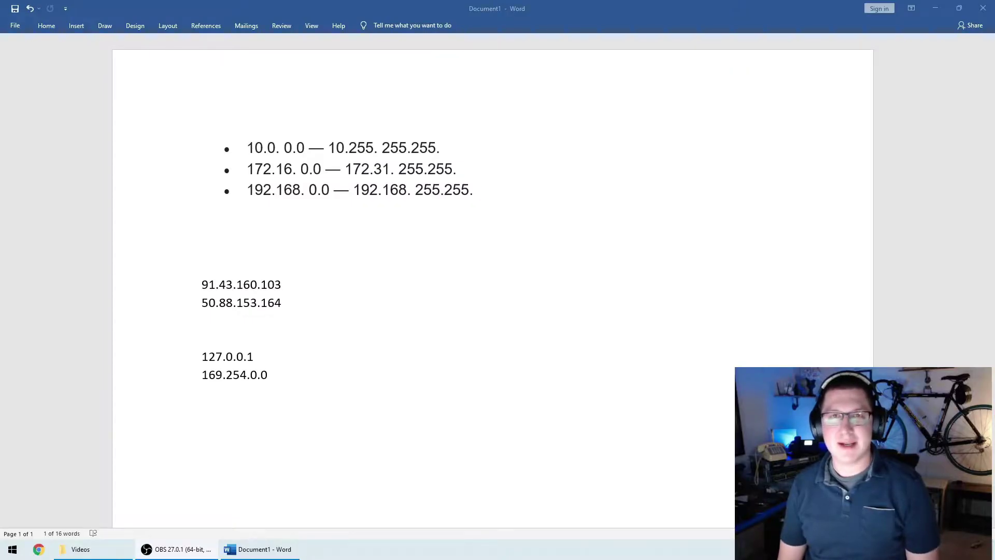
Try highlighting the 10.0.0.0 range and all three private range lines, then clear the highlight.
{"action": "left_click_drag", "start_coordinate": [247, 148], "coordinate": [266, 151]}
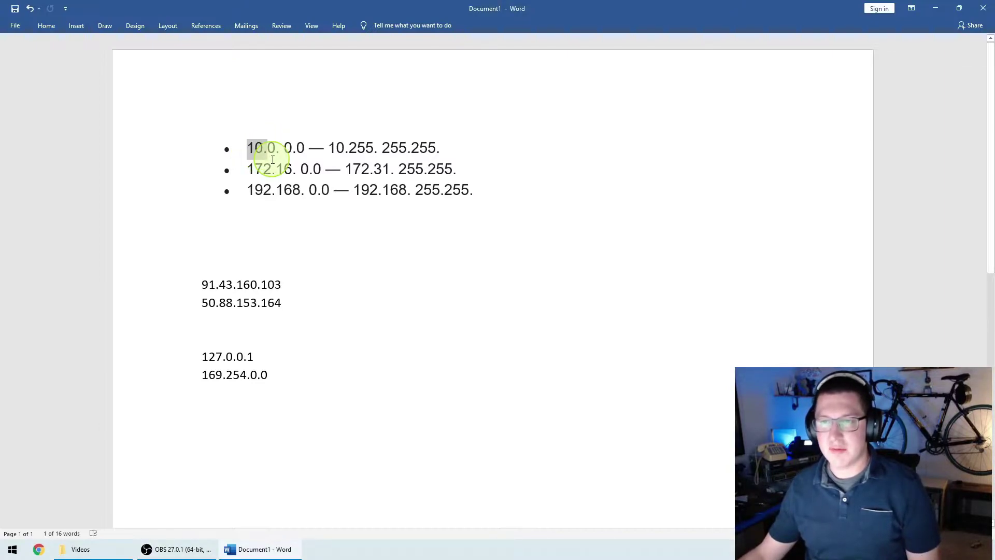
{"action": "left_click_drag", "start_coordinate": [270, 151], "coordinate": [307, 150]}
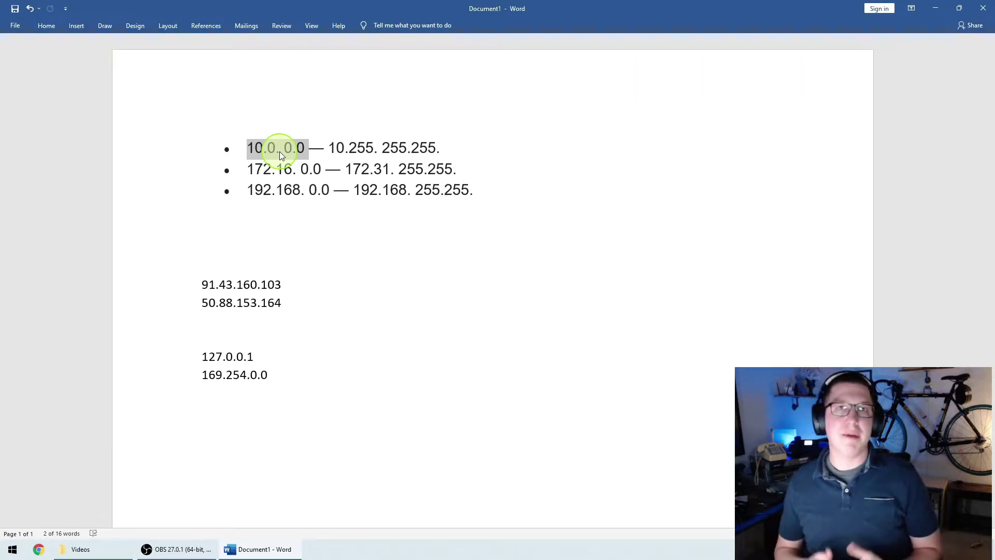
{"action": "left_click", "coordinate": [472, 191], "text": "shift"}
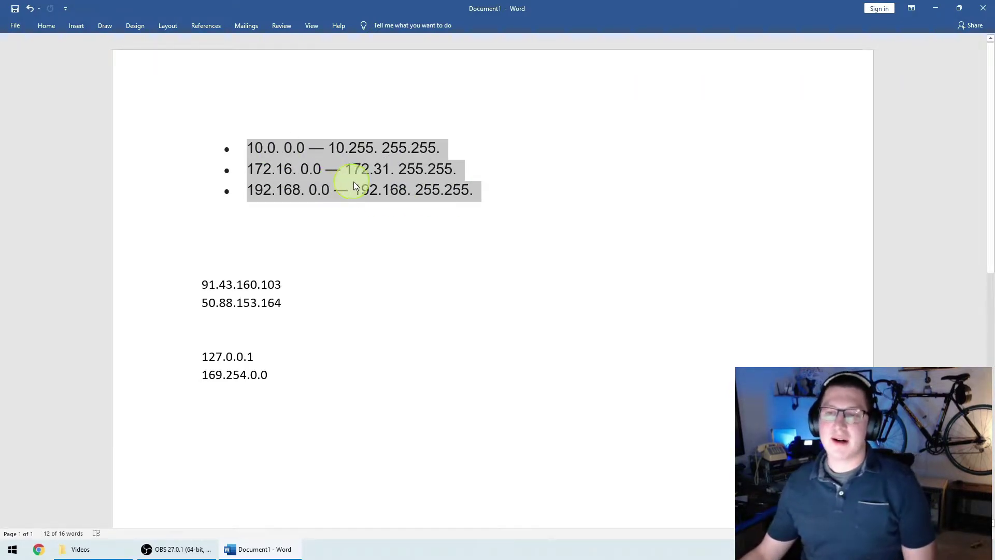
{"action": "key", "text": "shift+Up"}
{"action": "key", "text": "shift+Up"}
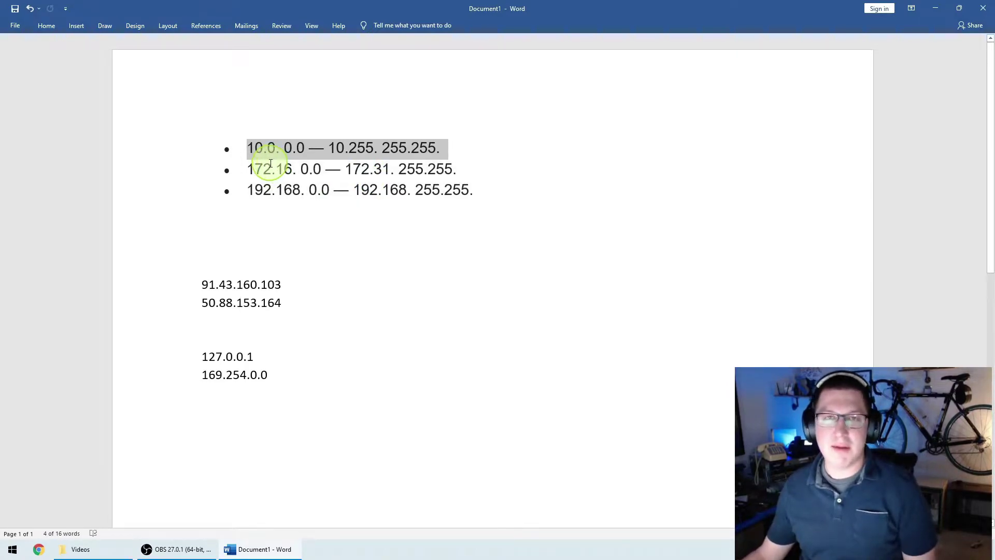
{"action": "left_click_drag", "start_coordinate": [247, 149], "coordinate": [456, 148]}
{"action": "left_click", "coordinate": [507, 173]}
{"action": "left_click_drag", "start_coordinate": [246, 169], "coordinate": [482, 173]}
{"action": "left_click", "coordinate": [489, 191]}
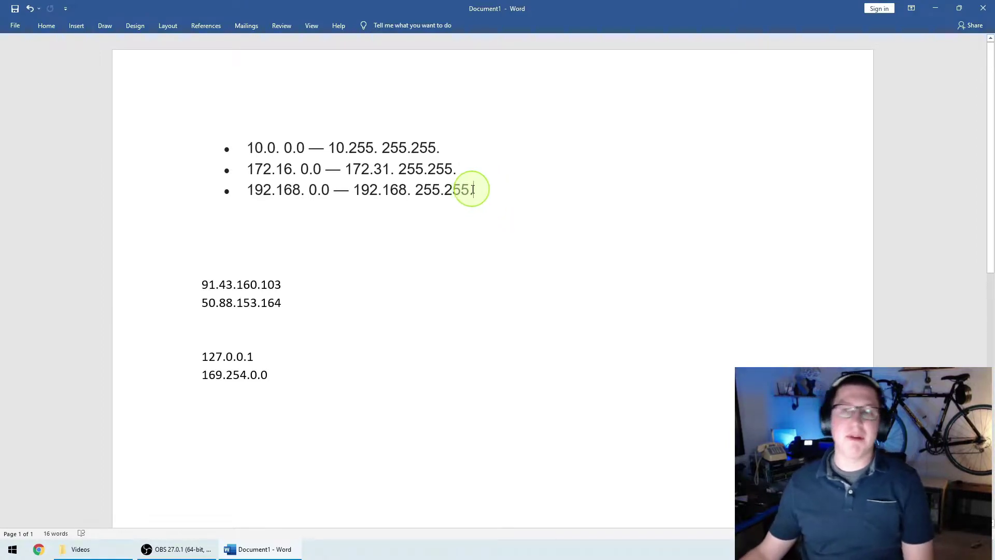
{"action": "left_click_drag", "start_coordinate": [473, 189], "coordinate": [246, 151]}
{"action": "left_click", "coordinate": [516, 180]}
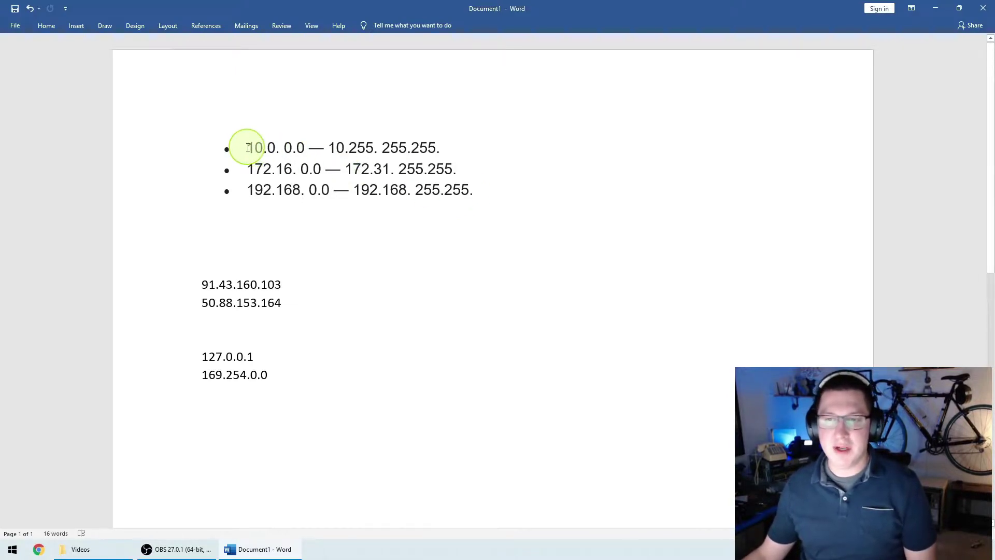
Highlight the starting addresses 10.0.0.0, 192.168.0.0 and 172.16 in turn, then clear the selection.
{"action": "left_click_drag", "start_coordinate": [249, 147], "coordinate": [441, 148]}
{"action": "left_click", "coordinate": [462, 176]}
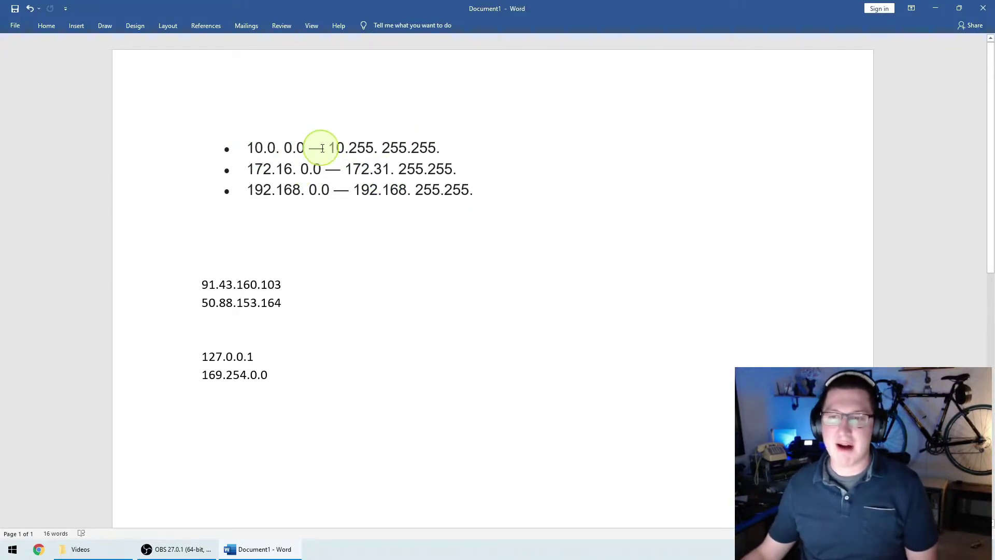
{"action": "left_click_drag", "start_coordinate": [263, 147], "coordinate": [277, 173]}
{"action": "left_click_drag", "start_coordinate": [338, 193], "coordinate": [249, 191]}
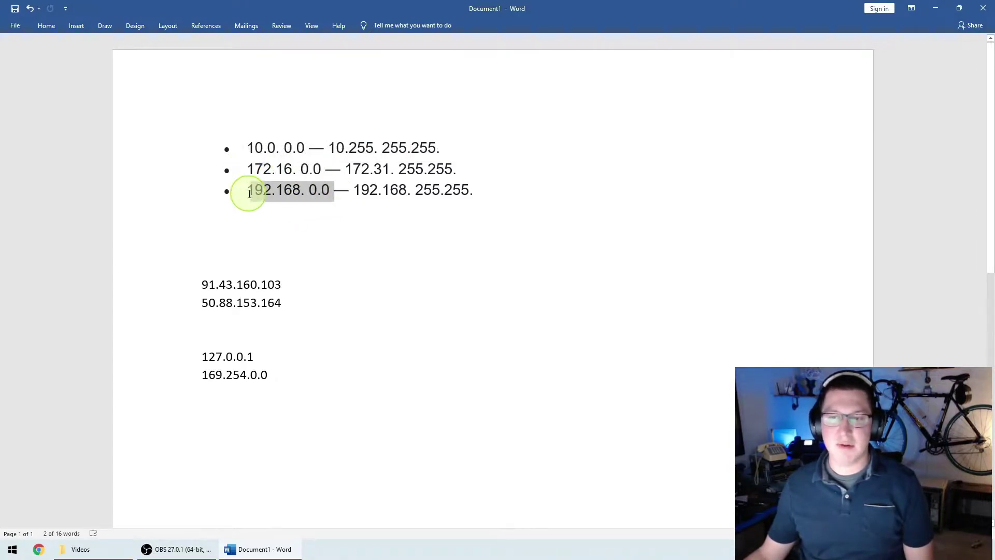
{"action": "left_click", "coordinate": [348, 212]}
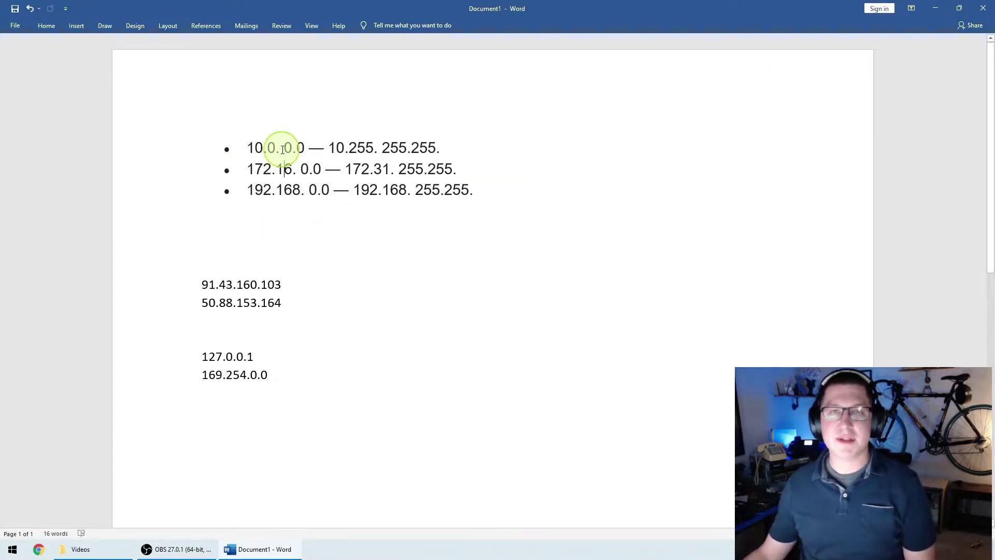
{"action": "left_click_drag", "start_coordinate": [283, 150], "coordinate": [306, 167]}
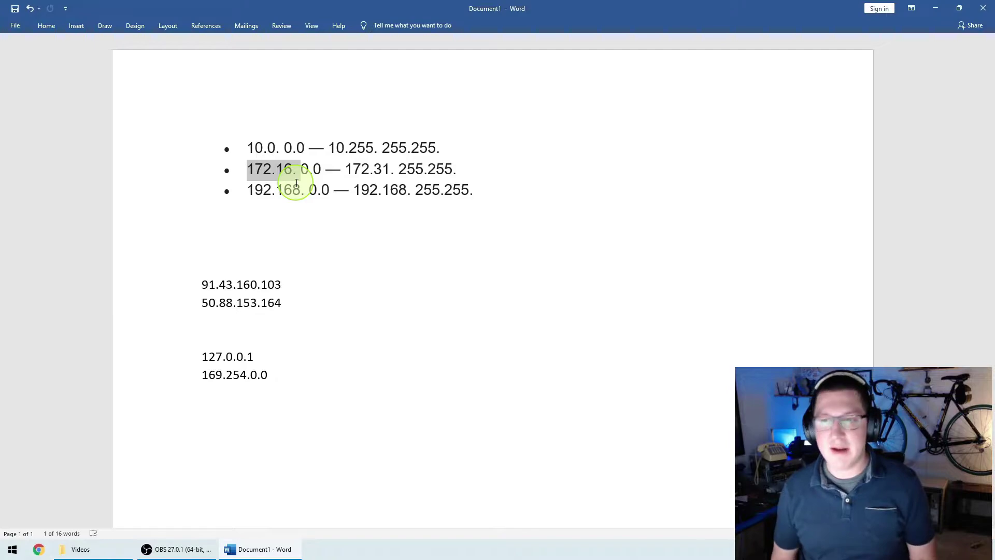
{"action": "left_click", "coordinate": [306, 189]}
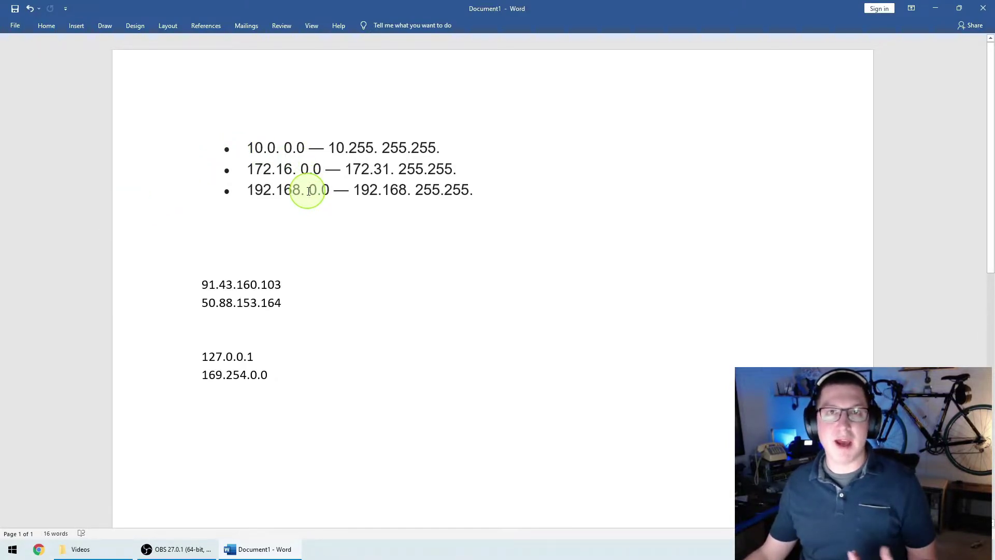
{"action": "key", "text": "ctrl+a"}
{"action": "left_click", "coordinate": [355, 254]}
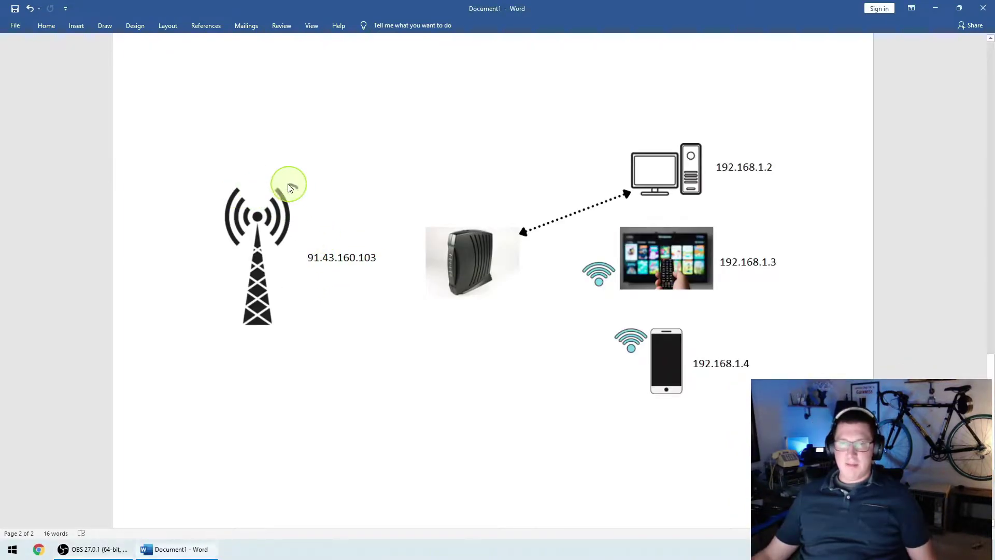
Circle the tower and modem in purple, enclose the home devices, and underline 192.168.1.2–1.4.
{"action": "mouse_move", "coordinate": [298, 188]}
{"action": "left_mouse_down"}
{"action": "mouse_move", "coordinate": [231, 342]}
{"action": "mouse_move", "coordinate": [295, 189]}
{"action": "left_mouse_up"}
{"action": "mouse_move", "coordinate": [490, 213]}
{"action": "left_mouse_down"}
{"action": "mouse_move", "coordinate": [451, 222]}
{"action": "mouse_move", "coordinate": [504, 270]}
{"action": "mouse_move", "coordinate": [493, 212]}
{"action": "left_mouse_up"}
{"action": "mouse_move", "coordinate": [633, 102]}
{"action": "left_mouse_down"}
{"action": "mouse_move", "coordinate": [808, 193]}
{"action": "mouse_move", "coordinate": [840, 394]}
{"action": "mouse_move", "coordinate": [751, 465]}
{"action": "left_mouse_up"}
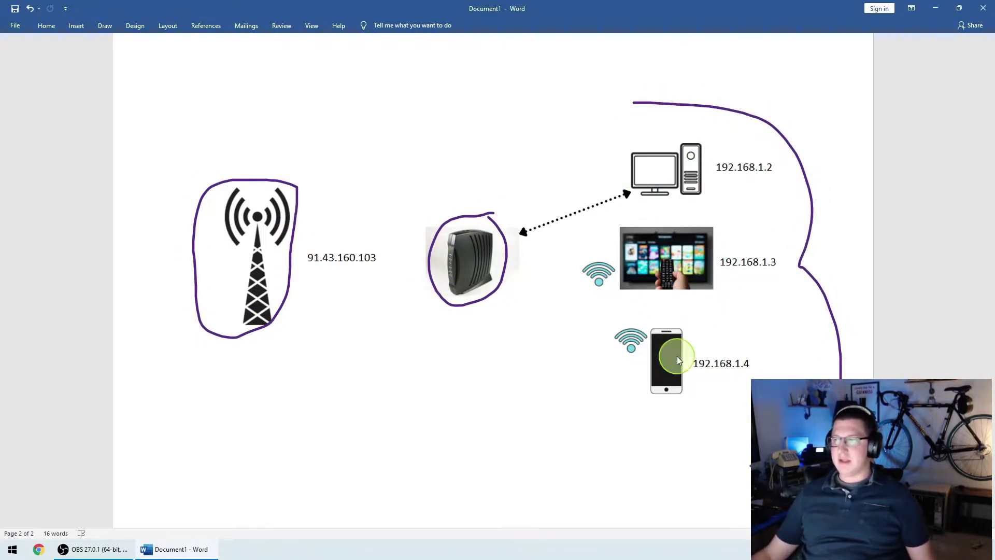
{"action": "left_click_drag", "start_coordinate": [698, 372], "coordinate": [752, 370]}
{"action": "left_click_drag", "start_coordinate": [722, 272], "coordinate": [787, 272]}
{"action": "left_click_drag", "start_coordinate": [717, 177], "coordinate": [781, 175]}
Mark the dotted link and the TV and phone Wi-Fi icons with purple ink strokes.
{"action": "left_click_drag", "start_coordinate": [618, 206], "coordinate": [564, 234]}
{"action": "left_click_drag", "start_coordinate": [604, 342], "coordinate": [620, 357]}
{"action": "left_click_drag", "start_coordinate": [574, 278], "coordinate": [600, 294]}
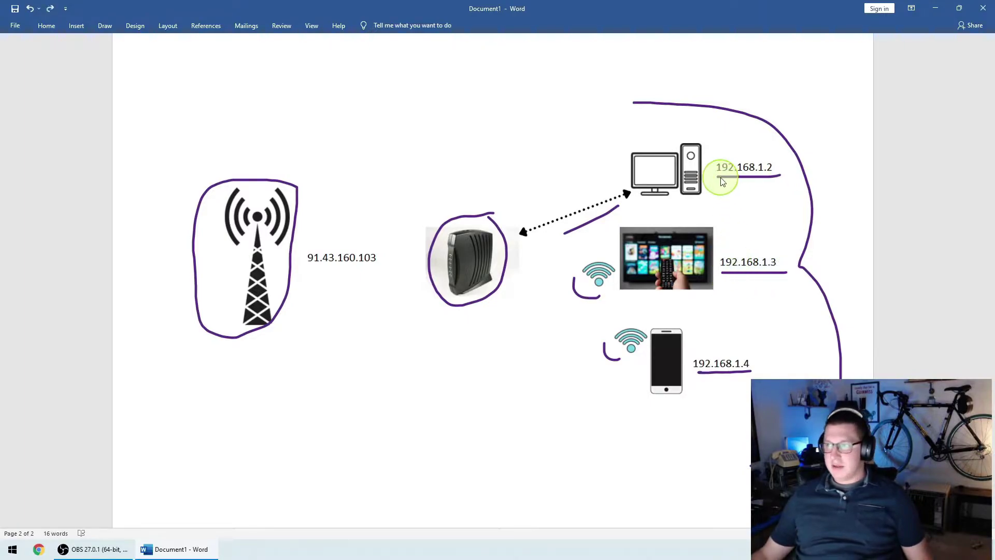
{"action": "key", "text": "ctrl+z"}
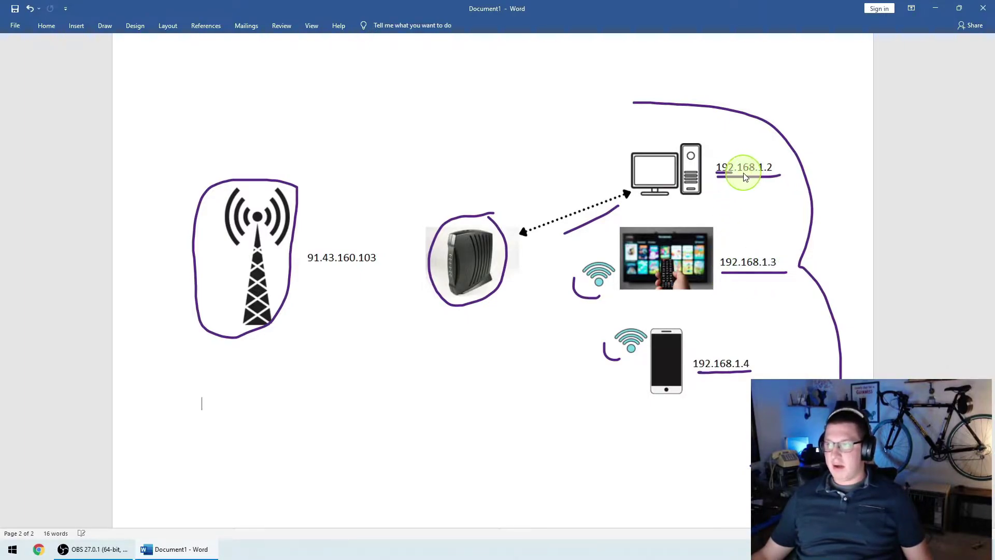
{"action": "key", "text": "ctrl+y"}
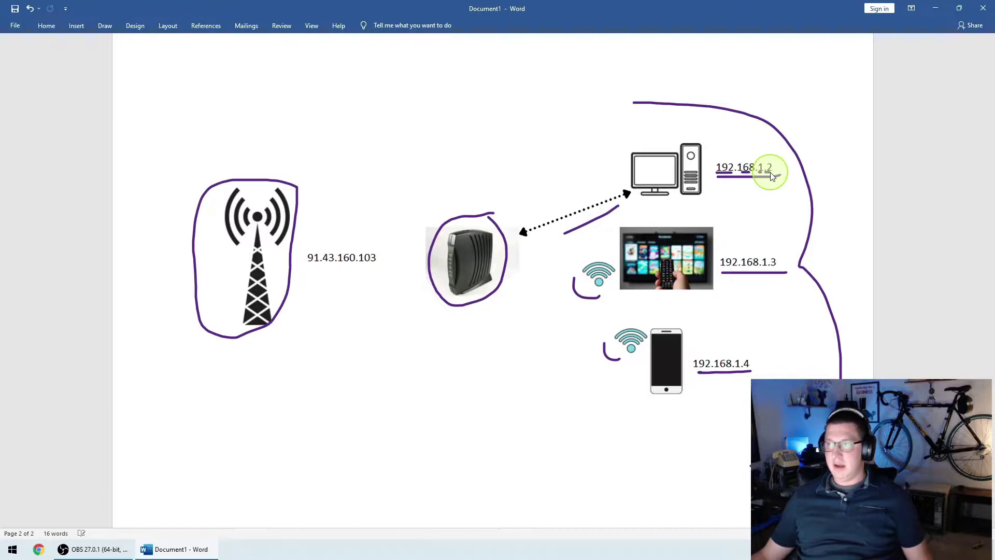
{"action": "scroll", "coordinate": [195, 139], "scroll_direction": "up", "scroll_amount": 3}
Underline 0.0.0.0 and 255.255.255.255 in purple ink, undoing a stray mark.
{"action": "left_click_drag", "start_coordinate": [192, 133], "coordinate": [296, 130]}
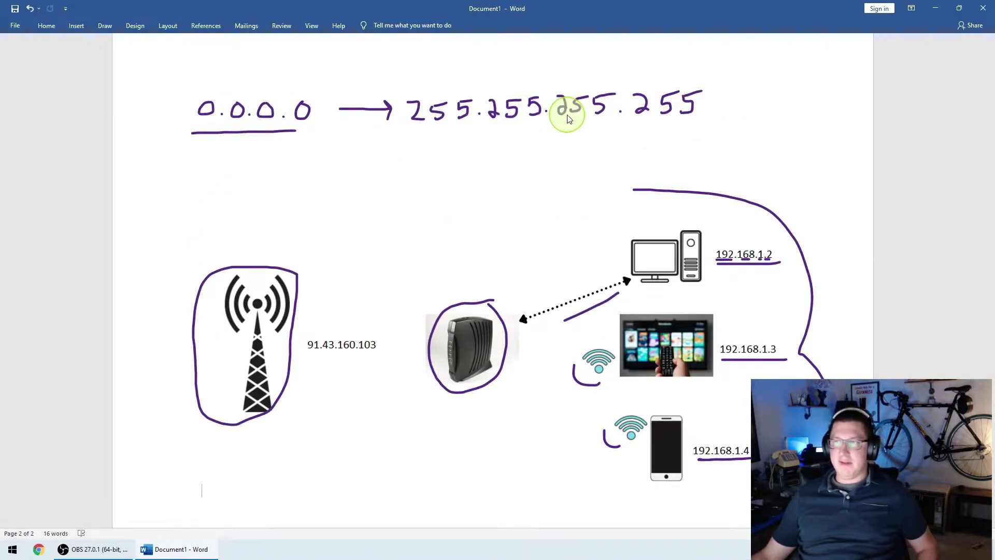
{"action": "left_click_drag", "start_coordinate": [714, 129], "coordinate": [408, 139]}
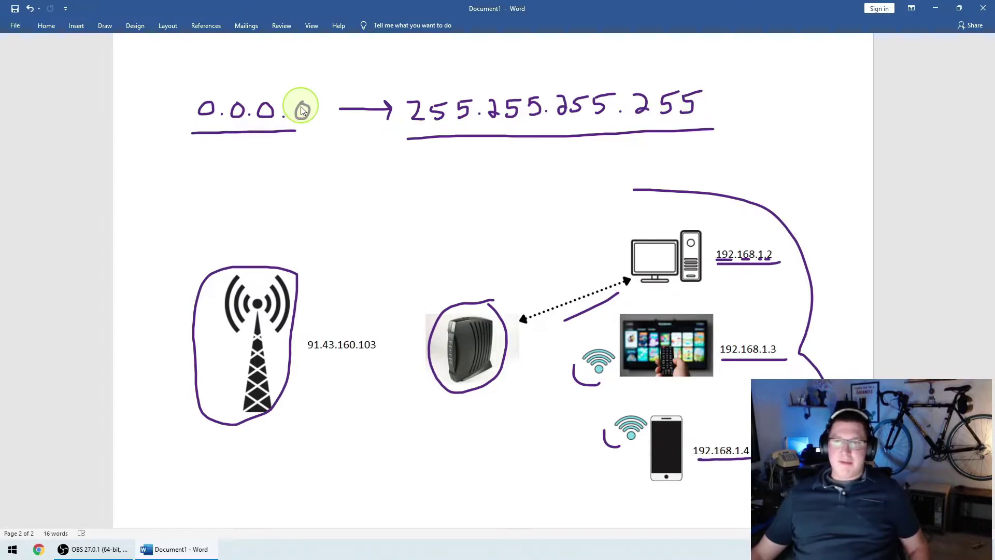
{"action": "left_click", "coordinate": [200, 76]}
{"action": "key", "text": "ctrl+z"}
Handwrite 255 above the last 0 and 1 above the third 0 of 0.0.0.0.
{"action": "left_click_drag", "start_coordinate": [305, 76], "coordinate": [304, 101]}
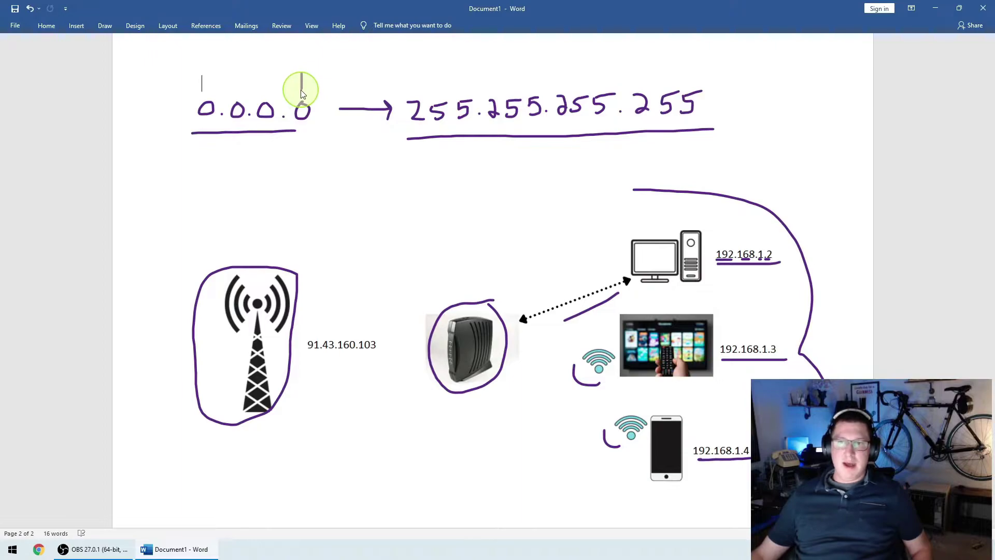
{"action": "key", "text": "ctrl+z"}
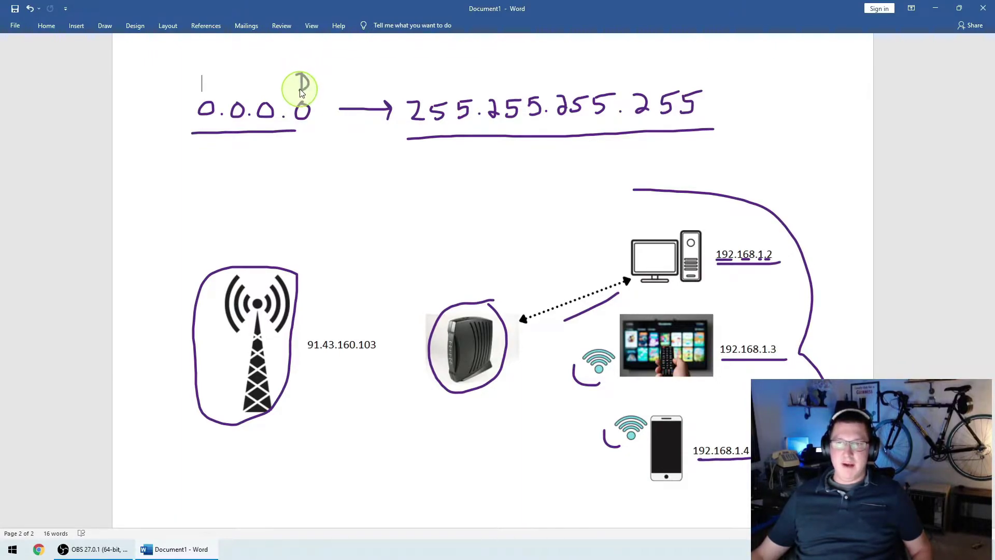
{"action": "left_click_drag", "start_coordinate": [316, 78], "coordinate": [340, 82]}
{"action": "left_click_drag", "start_coordinate": [265, 76], "coordinate": [265, 93]}
{"action": "key", "text": "ctrl+z"}
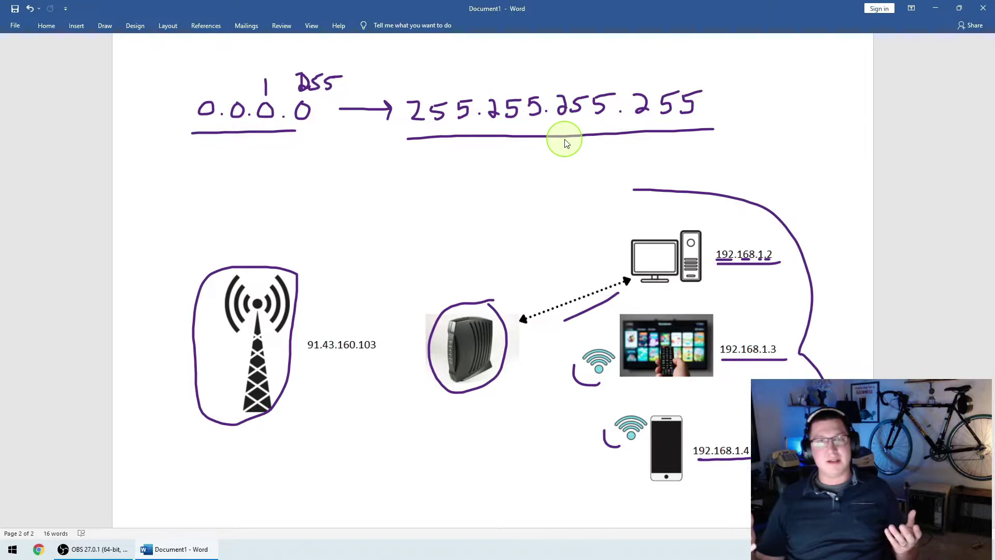
{"action": "scroll", "coordinate": [567, 143], "scroll_direction": "down", "scroll_amount": 3}
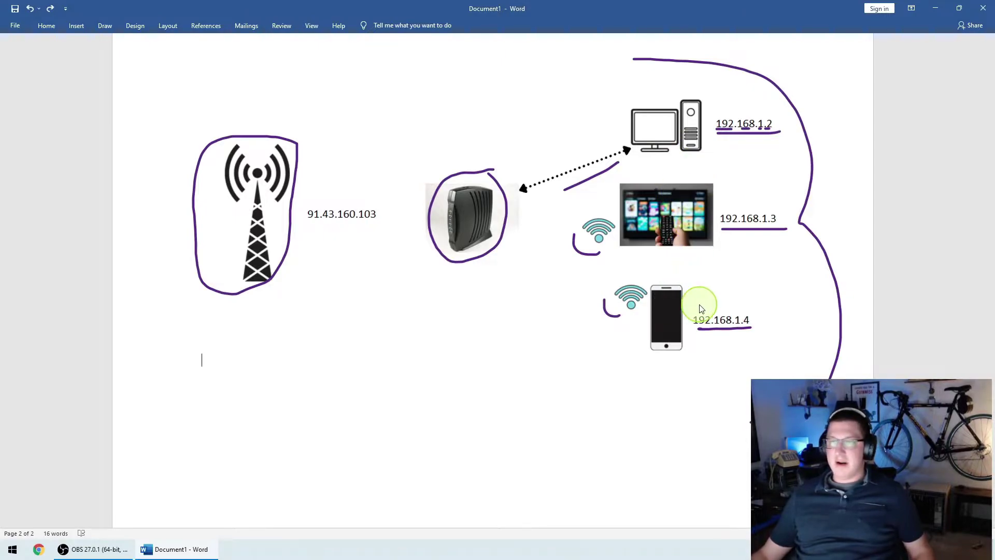
Draw a red arrow from the computer to the modem and handwrite an underlined NAT label above it.
{"action": "mouse_move", "coordinate": [619, 126]}
{"action": "left_mouse_down"}
{"action": "mouse_move", "coordinate": [436, 140]}
{"action": "mouse_move", "coordinate": [454, 154]}
{"action": "left_mouse_up"}
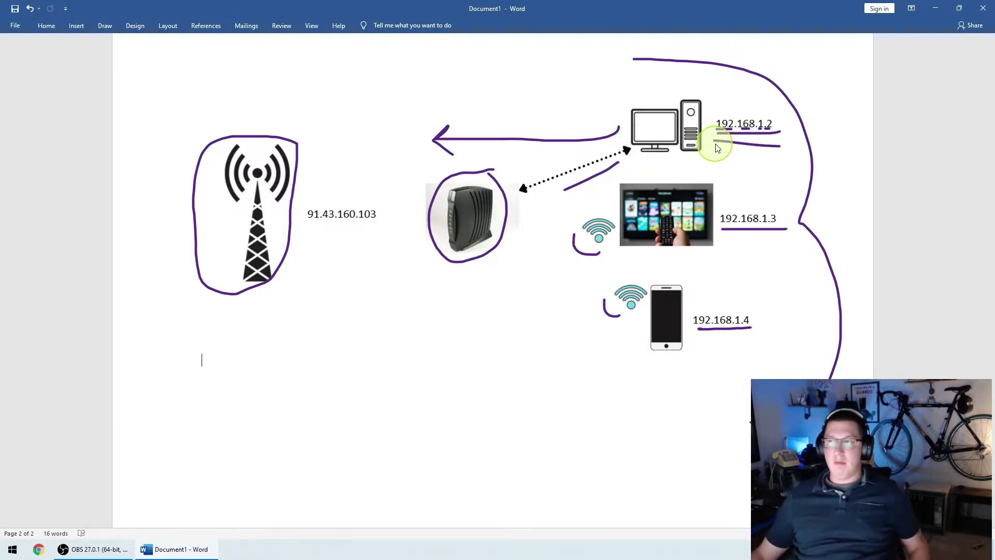
{"action": "left_click_drag", "start_coordinate": [715, 140], "coordinate": [780, 147]}
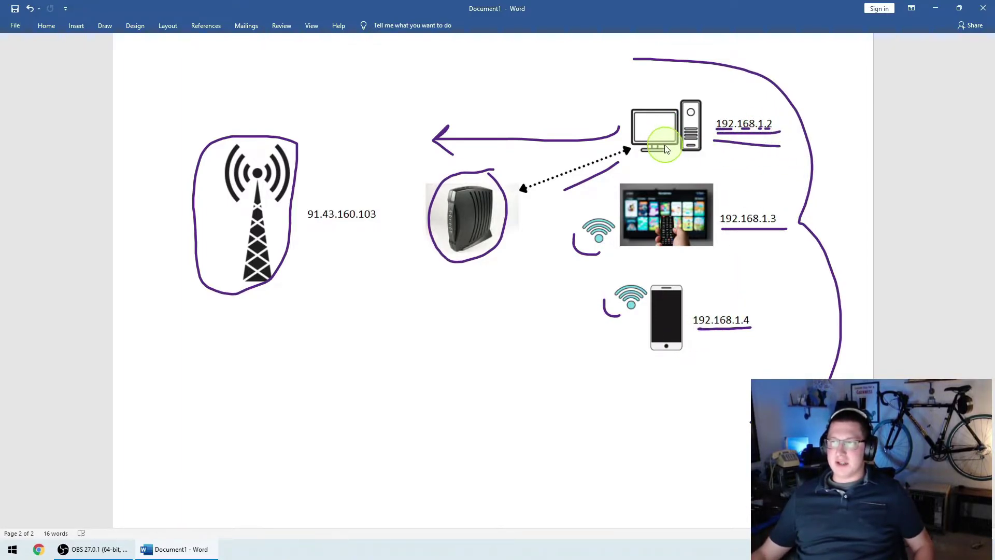
{"action": "key", "text": "ctrl+z"}
{"action": "key", "text": "ctrl+z"}
{"action": "scroll", "coordinate": [625, 109], "scroll_direction": "down", "scroll_amount": 1}
{"action": "mouse_move", "coordinate": [624, 107]}
{"action": "left_mouse_down"}
{"action": "mouse_move", "coordinate": [539, 142]}
{"action": "mouse_move", "coordinate": [570, 136]}
{"action": "left_mouse_up"}
{"action": "mouse_move", "coordinate": [440, 128]}
{"action": "left_mouse_down"}
{"action": "mouse_move", "coordinate": [456, 106]}
{"action": "mouse_move", "coordinate": [497, 103]}
{"action": "left_mouse_up"}
{"action": "left_click_drag", "start_coordinate": [476, 105], "coordinate": [474, 124]}
{"action": "left_click_drag", "start_coordinate": [439, 132], "coordinate": [491, 124]}
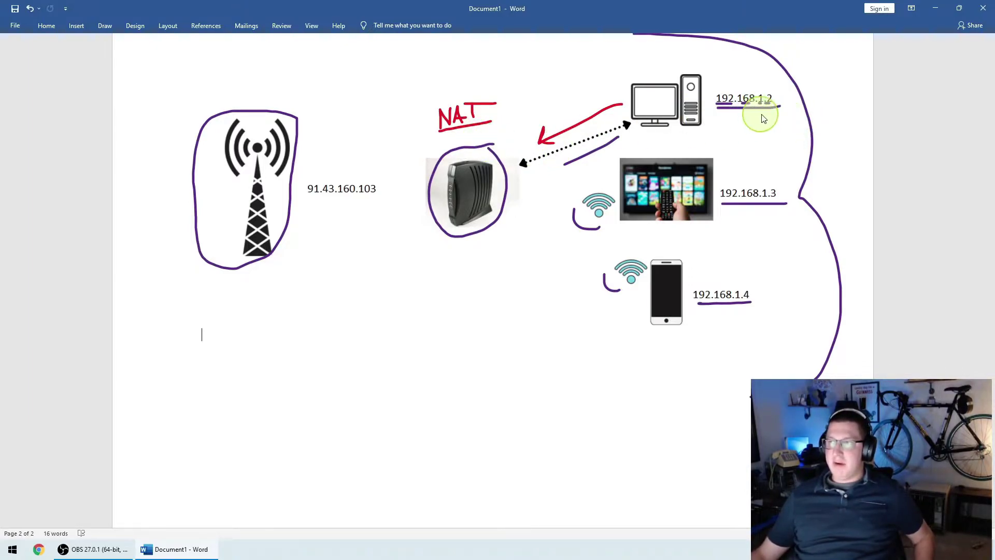
Circle NAT, arrow it to the public address, and red-underline 192.168.1.2–1.4 and double-underline 91.43.160.103.
{"action": "left_click_drag", "start_coordinate": [758, 112], "coordinate": [776, 112]}
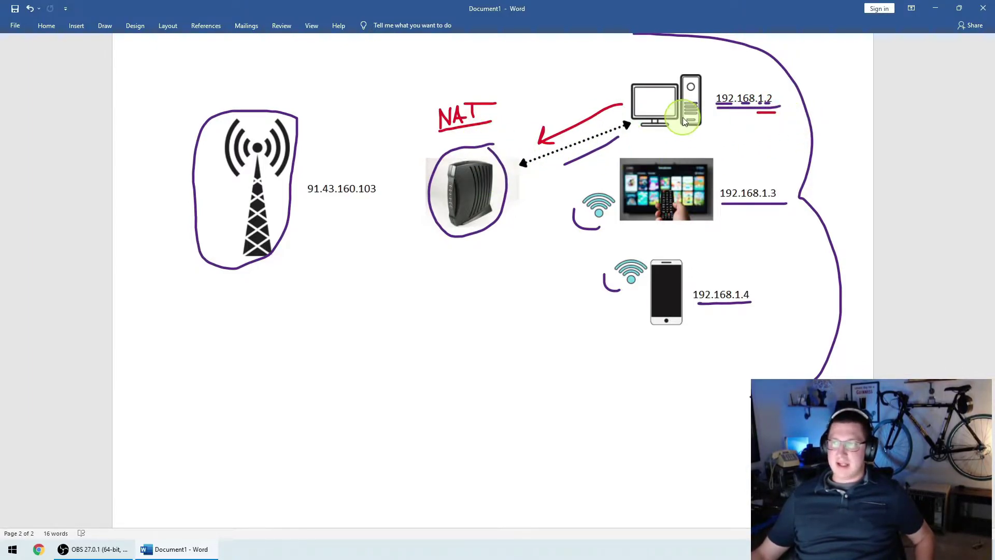
{"action": "left_click_drag", "start_coordinate": [487, 95], "coordinate": [491, 132]}
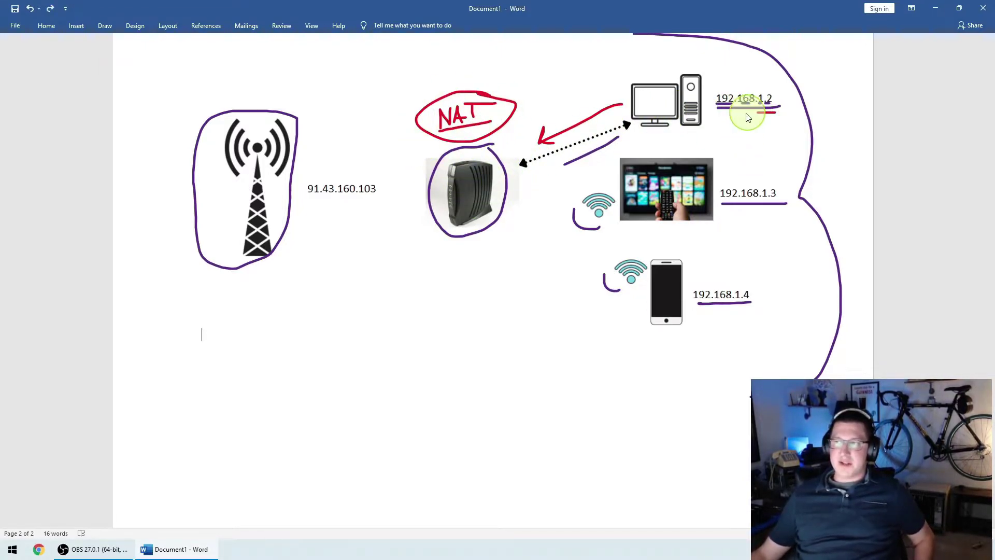
{"action": "mouse_move", "coordinate": [437, 153]}
{"action": "left_mouse_down"}
{"action": "mouse_move", "coordinate": [399, 173]}
{"action": "mouse_move", "coordinate": [400, 186]}
{"action": "mouse_move", "coordinate": [411, 180]}
{"action": "left_mouse_up"}
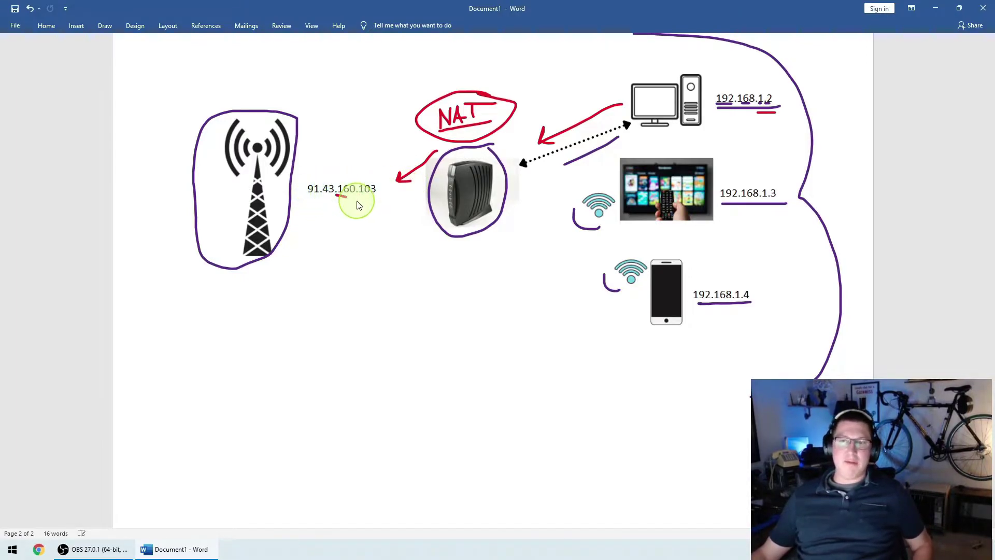
{"action": "left_click_drag", "start_coordinate": [336, 196], "coordinate": [347, 197]}
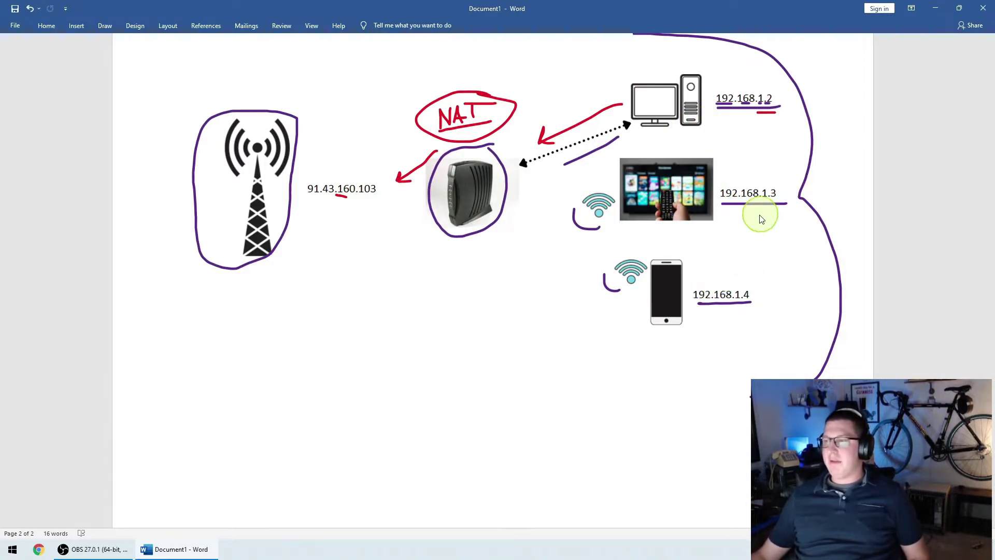
{"action": "left_click_drag", "start_coordinate": [760, 212], "coordinate": [794, 211]}
{"action": "left_click_drag", "start_coordinate": [738, 312], "coordinate": [769, 306]}
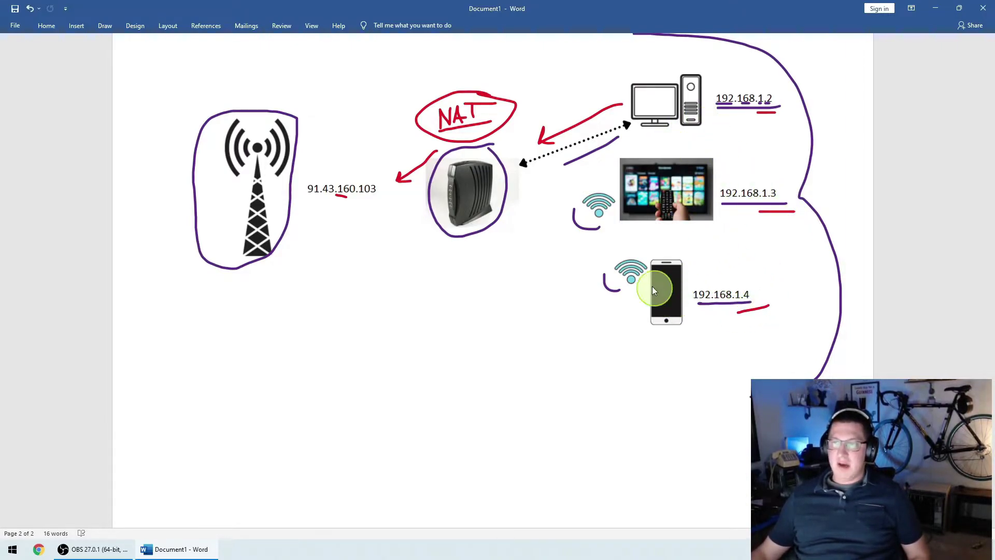
{"action": "left_click_drag", "start_coordinate": [307, 201], "coordinate": [391, 203]}
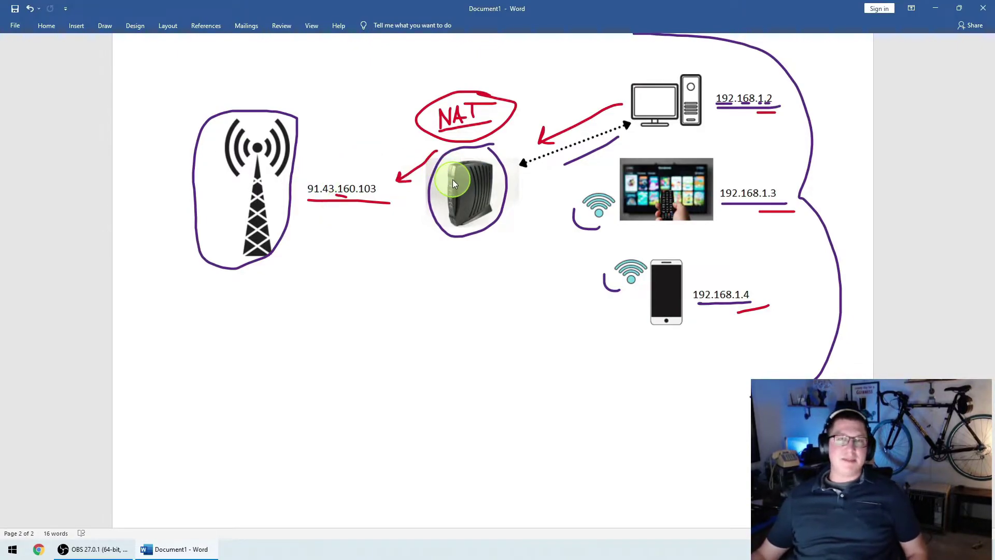
{"action": "left_click_drag", "start_coordinate": [309, 211], "coordinate": [396, 211]}
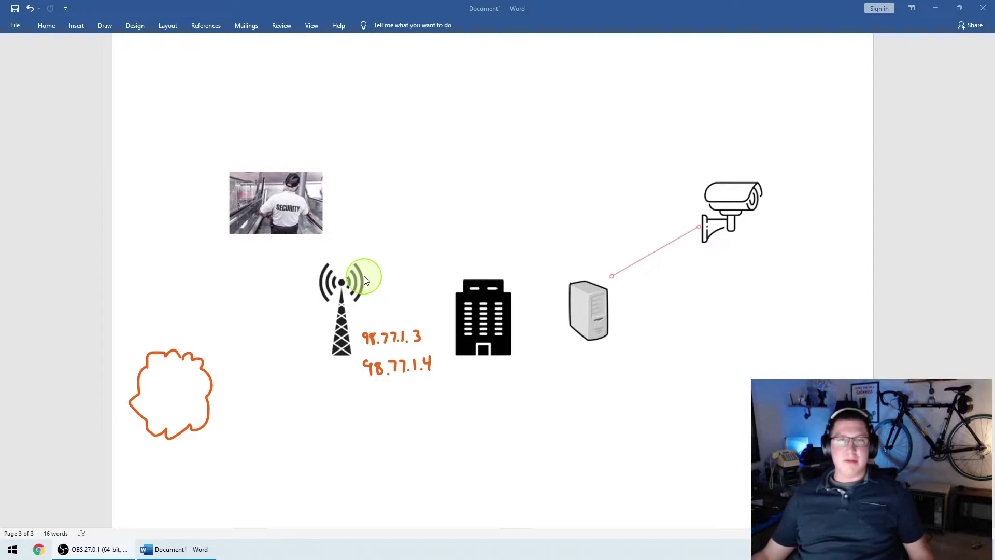
Underline the building and 98.77.1.4 in red and draw an arrow from 98.77.1.4 to the cloud.
{"action": "mouse_move", "coordinate": [451, 366]}
{"action": "left_mouse_down"}
{"action": "mouse_move", "coordinate": [493, 363]}
{"action": "mouse_move", "coordinate": [487, 374]}
{"action": "mouse_move", "coordinate": [434, 363]}
{"action": "mouse_move", "coordinate": [449, 374]}
{"action": "left_mouse_up"}
{"action": "left_click_drag", "start_coordinate": [370, 384], "coordinate": [434, 383]}
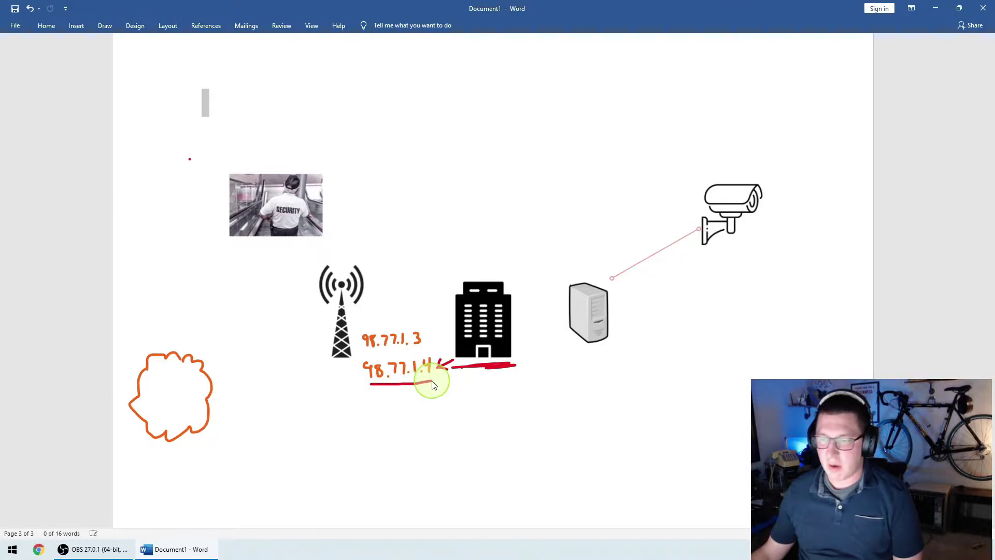
{"action": "mouse_move", "coordinate": [360, 373]}
{"action": "left_mouse_down"}
{"action": "mouse_move", "coordinate": [233, 400]}
{"action": "mouse_move", "coordinate": [264, 411]}
{"action": "left_mouse_up"}
{"action": "left_click_drag", "start_coordinate": [229, 250], "coordinate": [306, 249]}
{"action": "key", "text": "ctrl+z"}
{"action": "scroll", "coordinate": [700, 228], "scroll_direction": "down", "scroll_amount": 1}
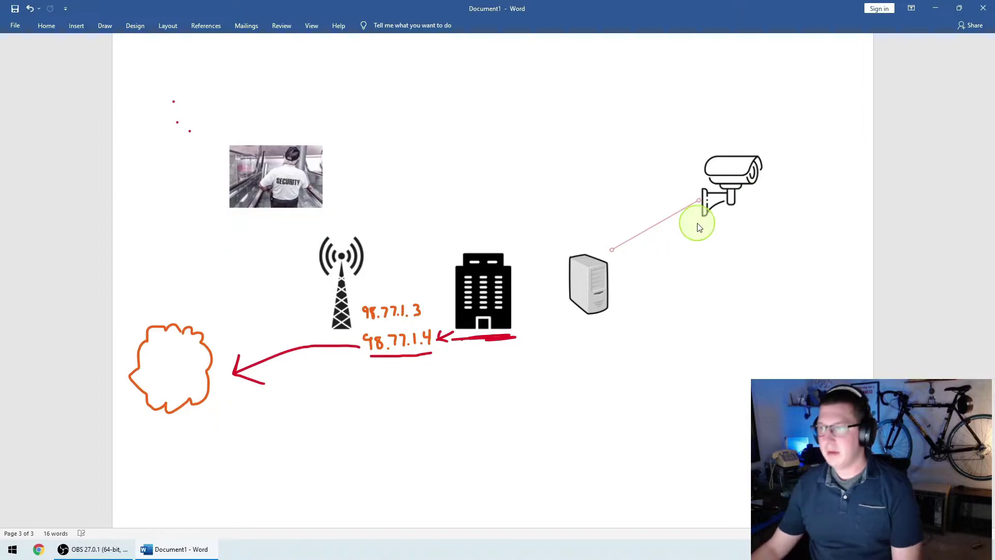
Mark the camera, tower, guard photo and 98.77.1.3, then trace a path from 98.77.1.3 through the building and server to the camera.
{"action": "mouse_move", "coordinate": [695, 223]}
{"action": "left_mouse_down"}
{"action": "mouse_move", "coordinate": [771, 215]}
{"action": "mouse_move", "coordinate": [733, 234]}
{"action": "left_mouse_up"}
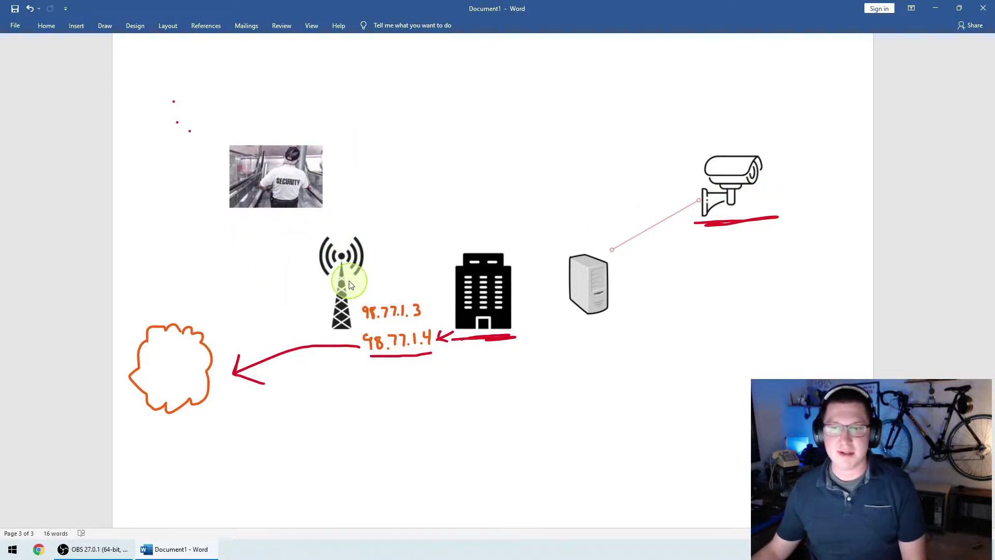
{"action": "mouse_move", "coordinate": [369, 237]}
{"action": "left_mouse_down"}
{"action": "mouse_move", "coordinate": [296, 334]}
{"action": "mouse_move", "coordinate": [362, 247]}
{"action": "left_mouse_up"}
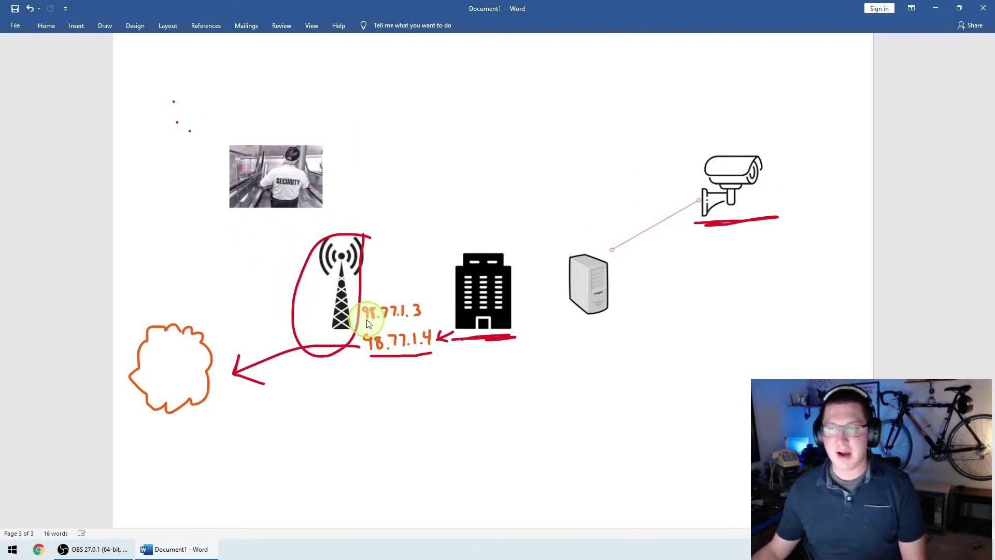
{"action": "left_click_drag", "start_coordinate": [363, 322], "coordinate": [422, 324]}
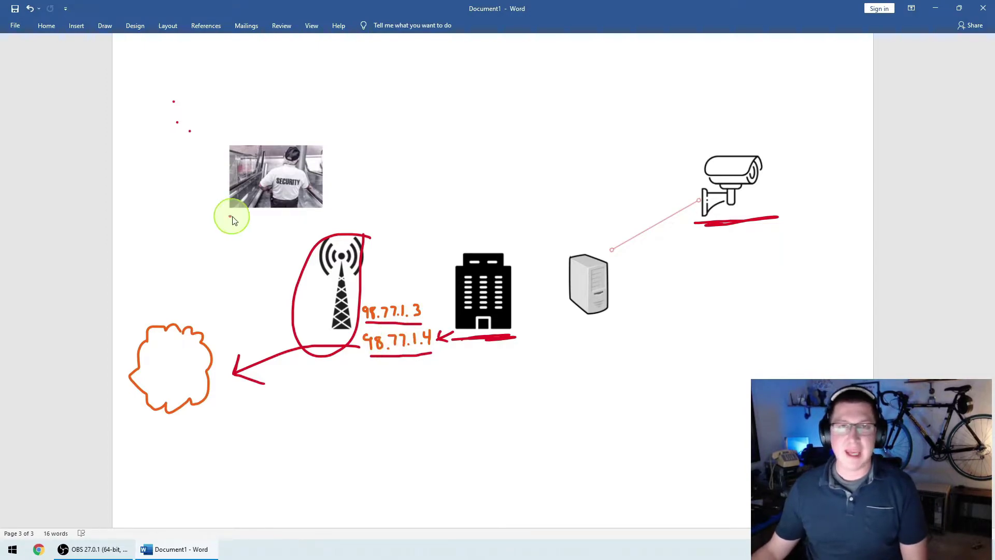
{"action": "mouse_move", "coordinate": [223, 215]}
{"action": "left_mouse_down"}
{"action": "mouse_move", "coordinate": [263, 222]}
{"action": "mouse_move", "coordinate": [312, 266]}
{"action": "mouse_move", "coordinate": [312, 282]}
{"action": "left_mouse_up"}
{"action": "mouse_move", "coordinate": [356, 322]}
{"action": "left_mouse_down"}
{"action": "mouse_move", "coordinate": [435, 306]}
{"action": "mouse_move", "coordinate": [362, 329]}
{"action": "mouse_move", "coordinate": [363, 309]}
{"action": "left_mouse_up"}
{"action": "mouse_move", "coordinate": [427, 310]}
{"action": "left_mouse_down"}
{"action": "mouse_move", "coordinate": [551, 285]}
{"action": "mouse_move", "coordinate": [554, 303]}
{"action": "left_mouse_up"}
{"action": "left_click_drag", "start_coordinate": [616, 280], "coordinate": [665, 234]}
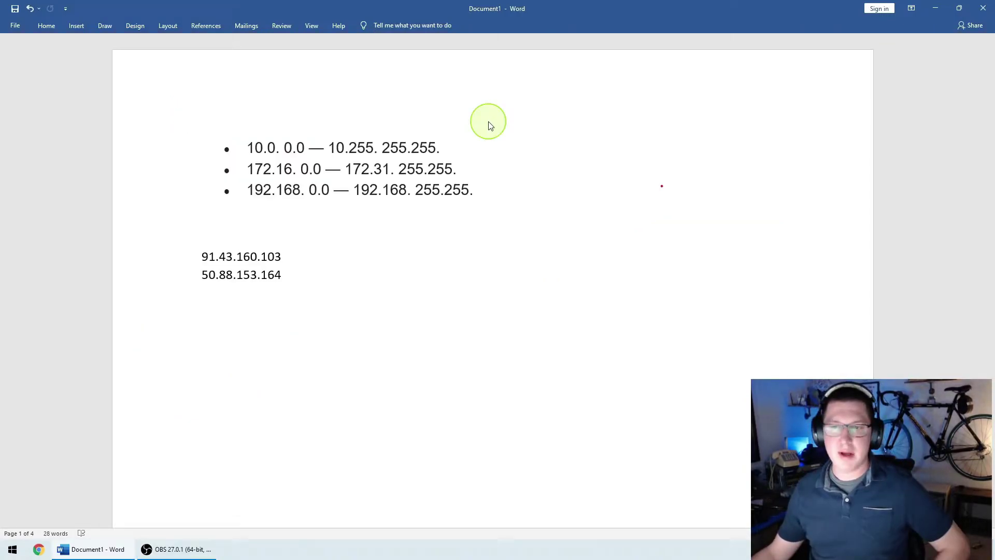
Circle the private-range list and the two public IPs, and underline each of the three private ranges.
{"action": "mouse_move", "coordinate": [489, 122]}
{"action": "left_mouse_down"}
{"action": "mouse_move", "coordinate": [305, 216]}
{"action": "mouse_move", "coordinate": [462, 111]}
{"action": "mouse_move", "coordinate": [488, 121]}
{"action": "left_mouse_up"}
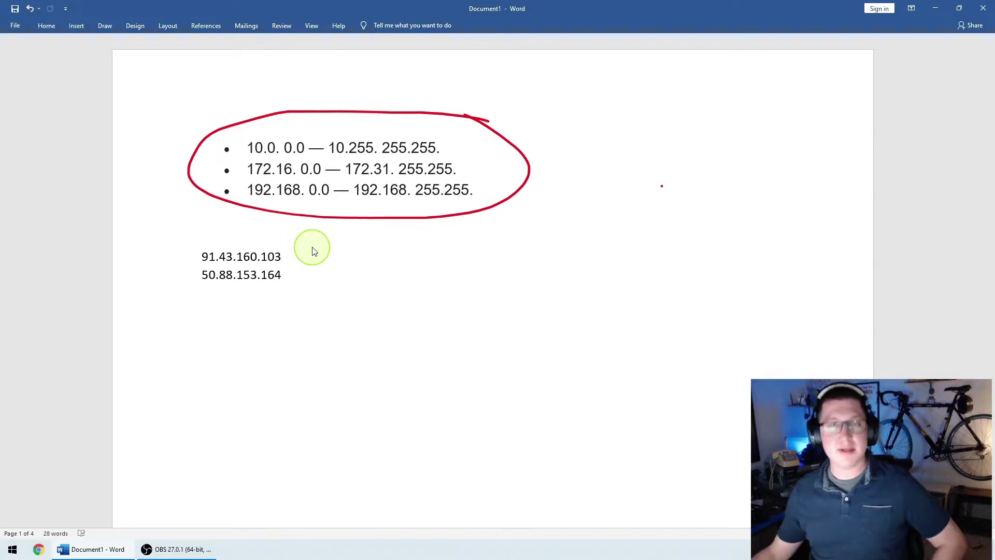
{"action": "mouse_move", "coordinate": [316, 252]}
{"action": "left_mouse_down"}
{"action": "mouse_move", "coordinate": [207, 301]}
{"action": "mouse_move", "coordinate": [306, 270]}
{"action": "left_mouse_up"}
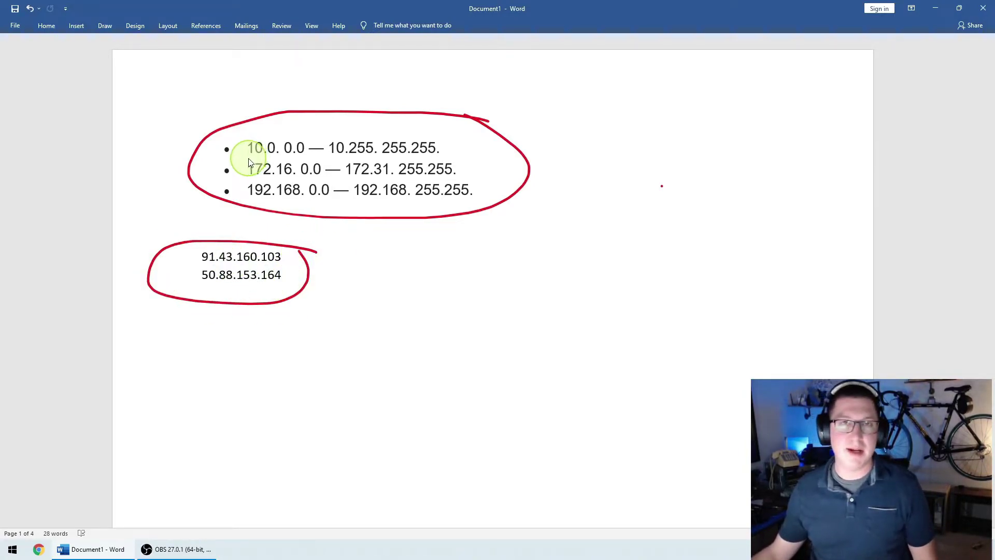
{"action": "left_click_drag", "start_coordinate": [224, 155], "coordinate": [451, 155]}
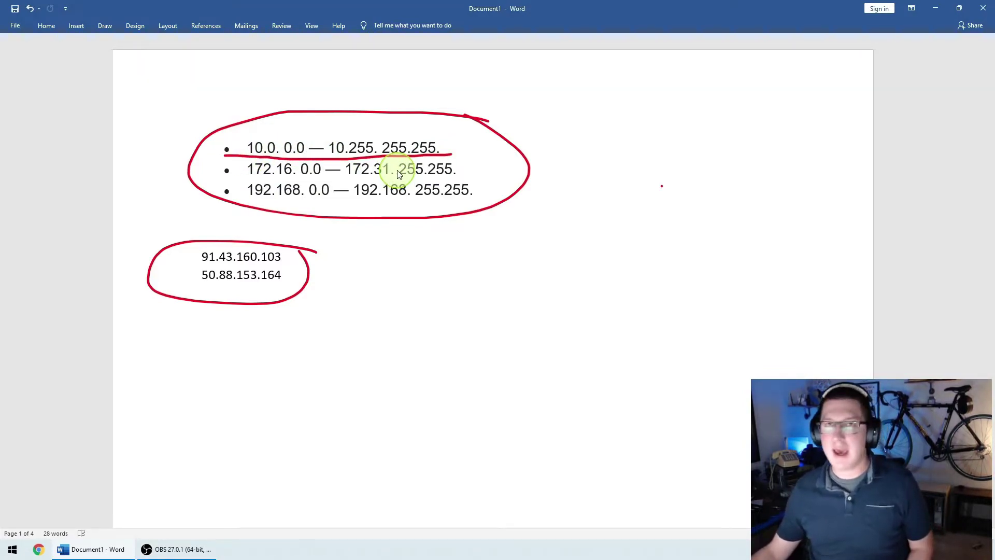
{"action": "left_click_drag", "start_coordinate": [224, 177], "coordinate": [461, 177]}
{"action": "left_click_drag", "start_coordinate": [231, 202], "coordinate": [476, 197]}
Loop the public addresses again and bracket both groups, then clear the ink annotations.
{"action": "mouse_move", "coordinate": [213, 228]}
{"action": "left_mouse_down"}
{"action": "mouse_move", "coordinate": [209, 306]}
{"action": "mouse_move", "coordinate": [202, 226]}
{"action": "left_mouse_up"}
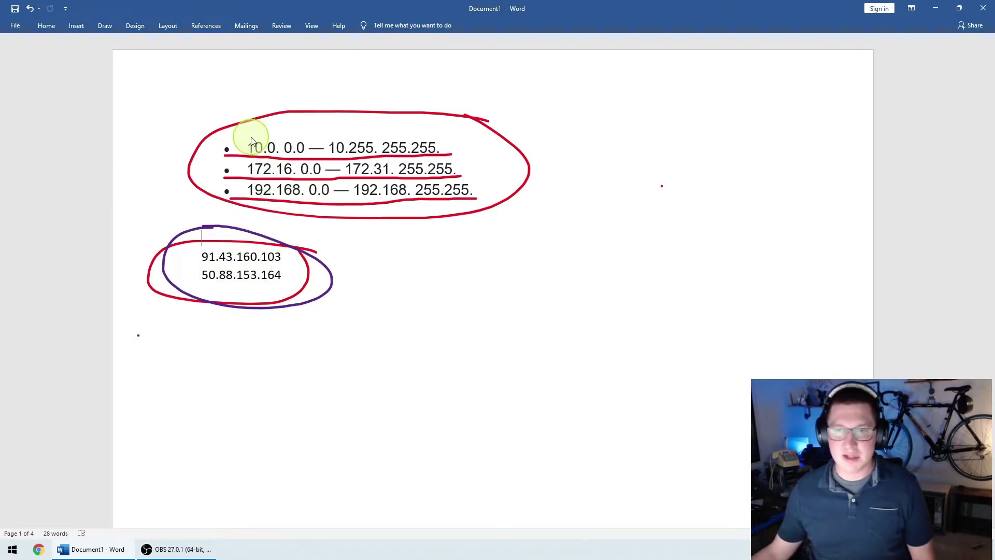
{"action": "mouse_move", "coordinate": [256, 136]}
{"action": "left_mouse_down"}
{"action": "mouse_move", "coordinate": [248, 135]}
{"action": "mouse_move", "coordinate": [246, 206]}
{"action": "mouse_move", "coordinate": [266, 207]}
{"action": "left_mouse_up"}
{"action": "mouse_move", "coordinate": [218, 247]}
{"action": "left_mouse_down"}
{"action": "mouse_move", "coordinate": [207, 244]}
{"action": "mouse_move", "coordinate": [225, 287]}
{"action": "left_mouse_up"}
{"action": "key", "text": "Escape"}
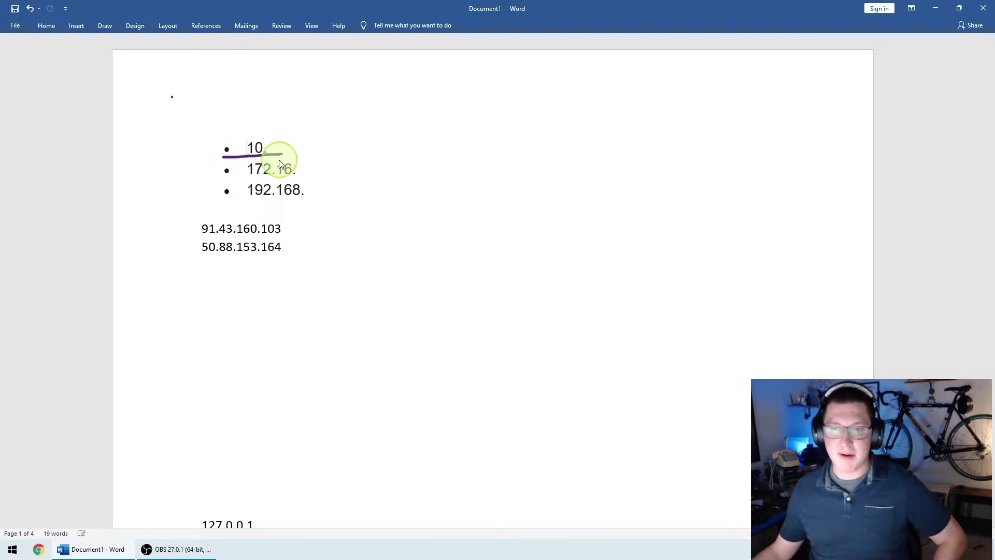
Underline the 10. and 192.168. prefixes, mark Fiber and Broadband in purple, then undo the strokes.
{"action": "left_click_drag", "start_coordinate": [248, 174], "coordinate": [302, 175]}
{"action": "mouse_move", "coordinate": [248, 198]}
{"action": "left_mouse_down"}
{"action": "mouse_move", "coordinate": [303, 199]}
{"action": "mouse_move", "coordinate": [200, 234]}
{"action": "mouse_move", "coordinate": [276, 219]}
{"action": "left_mouse_up"}
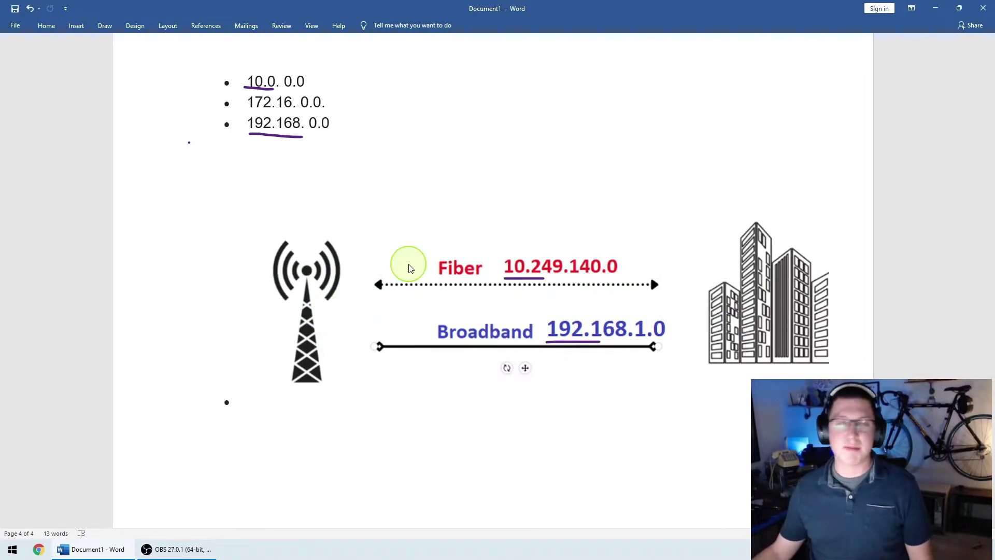
{"action": "mouse_move", "coordinate": [641, 266]}
{"action": "left_mouse_down"}
{"action": "mouse_move", "coordinate": [685, 278]}
{"action": "mouse_move", "coordinate": [674, 285]}
{"action": "left_mouse_up"}
{"action": "mouse_move", "coordinate": [471, 267]}
{"action": "left_mouse_down"}
{"action": "mouse_move", "coordinate": [438, 260]}
{"action": "mouse_move", "coordinate": [501, 259]}
{"action": "left_mouse_up"}
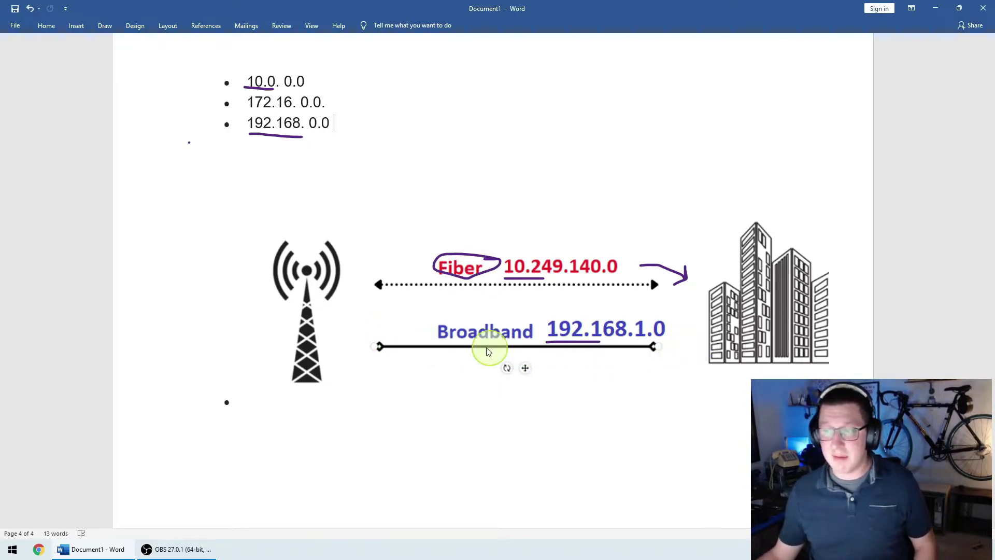
{"action": "left_click_drag", "start_coordinate": [530, 319], "coordinate": [511, 310]}
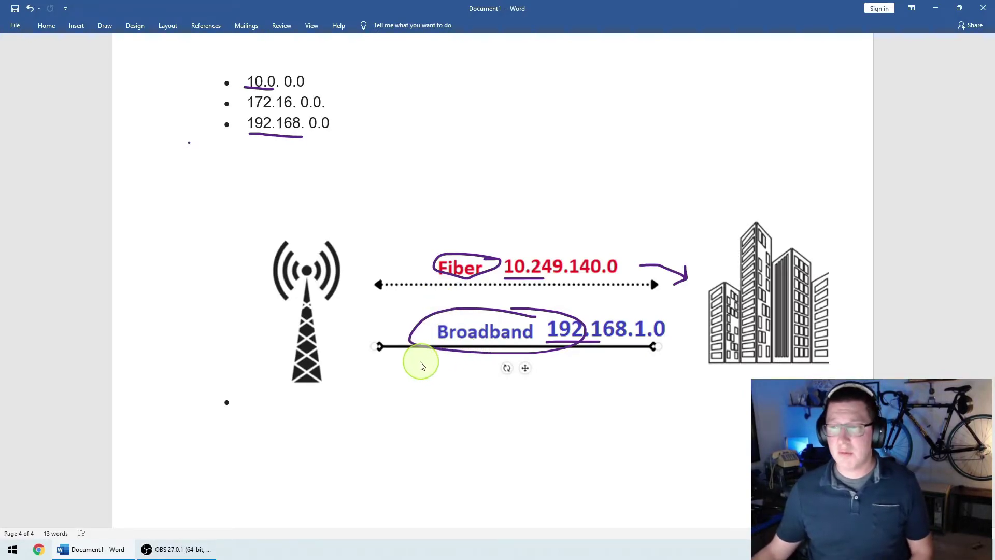
{"action": "left_click_drag", "start_coordinate": [373, 368], "coordinate": [655, 372]}
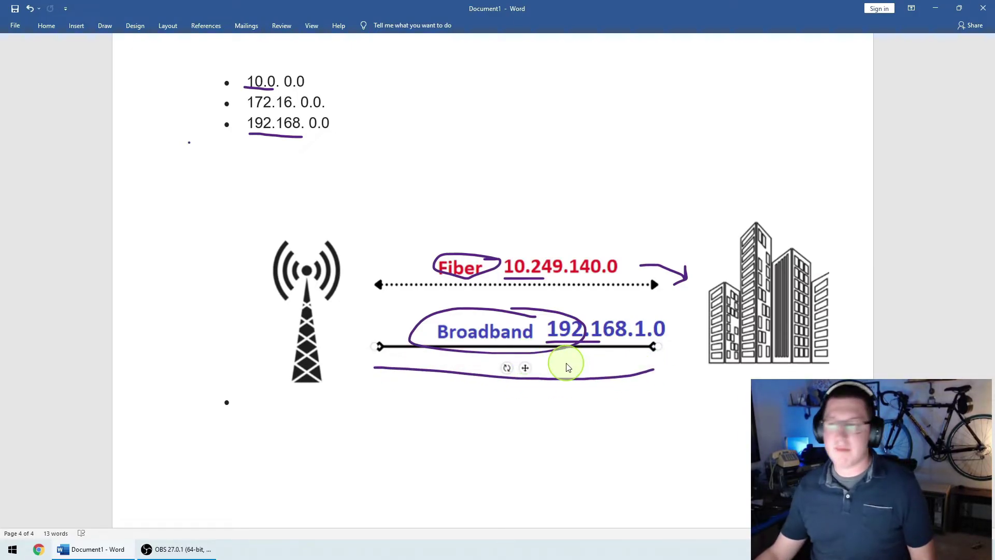
{"action": "mouse_move", "coordinate": [410, 319]}
{"action": "left_mouse_down"}
{"action": "mouse_move", "coordinate": [389, 277]}
{"action": "mouse_move", "coordinate": [402, 261]}
{"action": "left_mouse_up"}
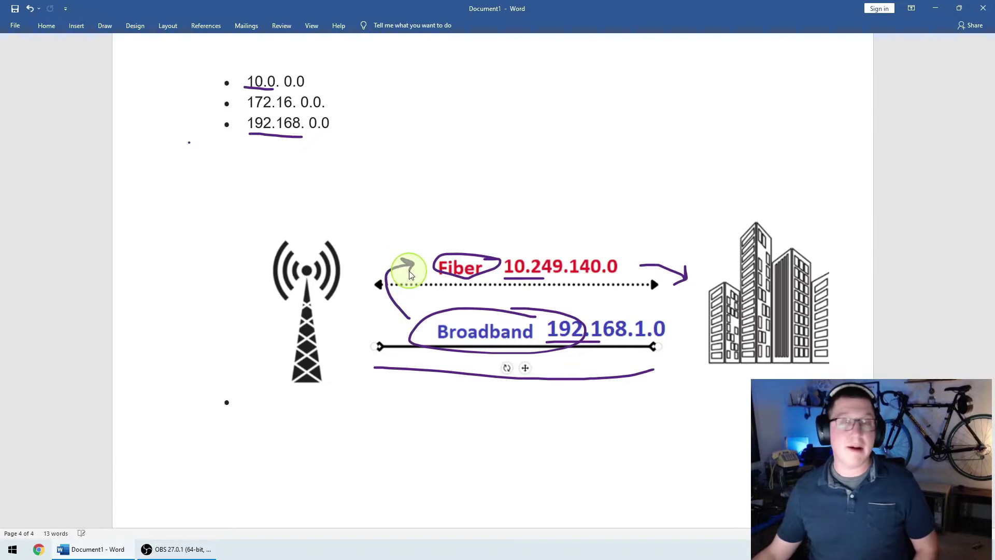
{"action": "key", "text": "ctrl+z"}
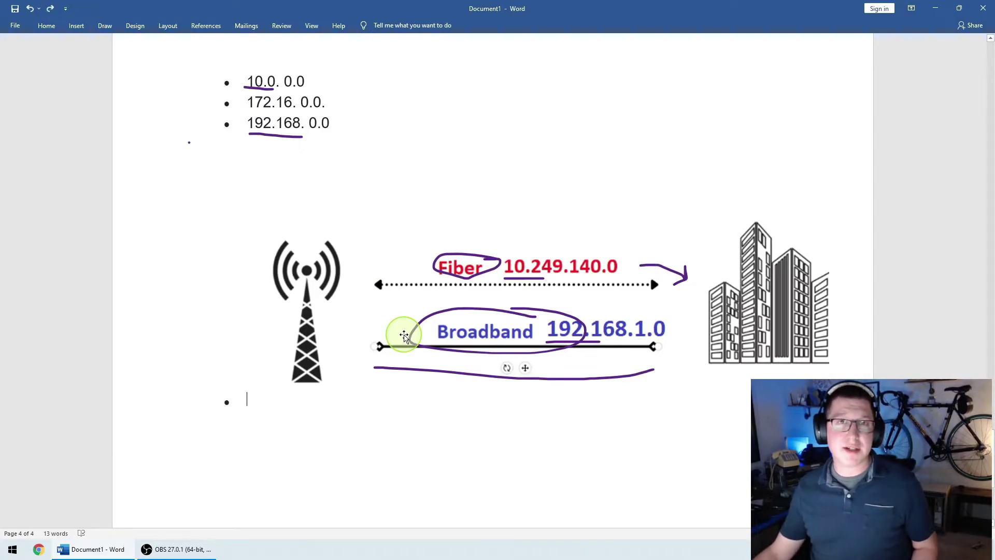
{"action": "key", "text": "Escape"}
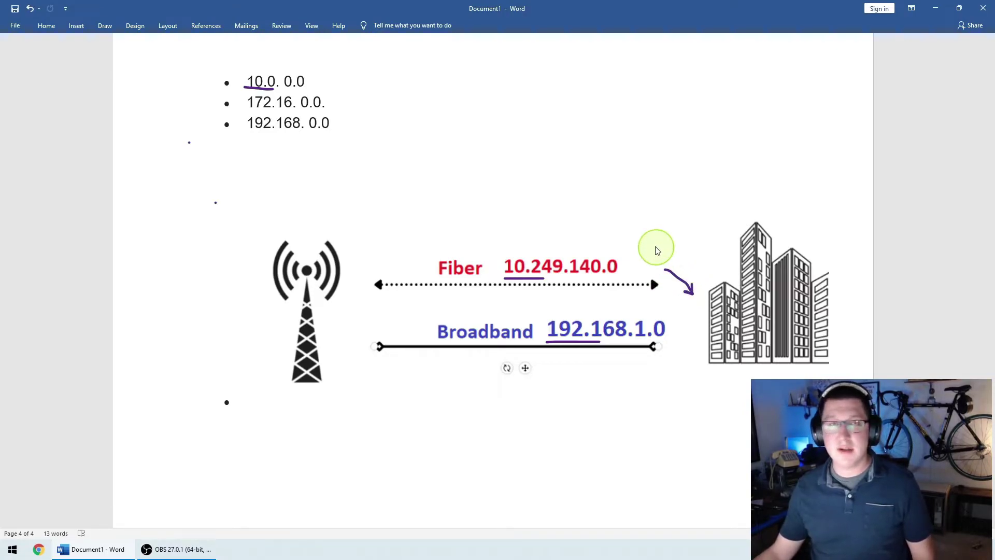
Draw purple lines around the Fiber link and an arrow from the building to Broadband, then clear them.
{"action": "left_click_drag", "start_coordinate": [651, 236], "coordinate": [393, 247]}
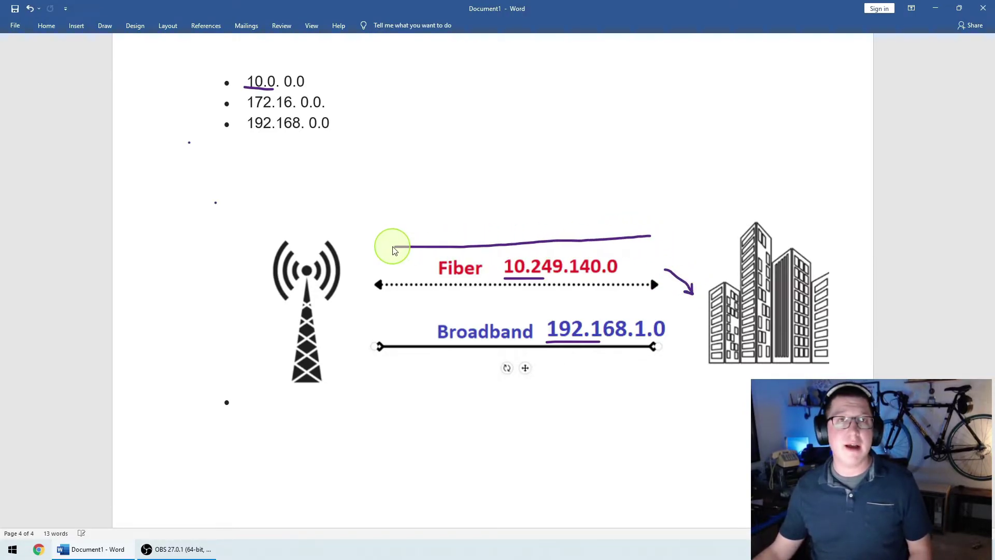
{"action": "mouse_move", "coordinate": [523, 226]}
{"action": "left_mouse_down"}
{"action": "mouse_move", "coordinate": [467, 254]}
{"action": "mouse_move", "coordinate": [504, 254]}
{"action": "left_mouse_up"}
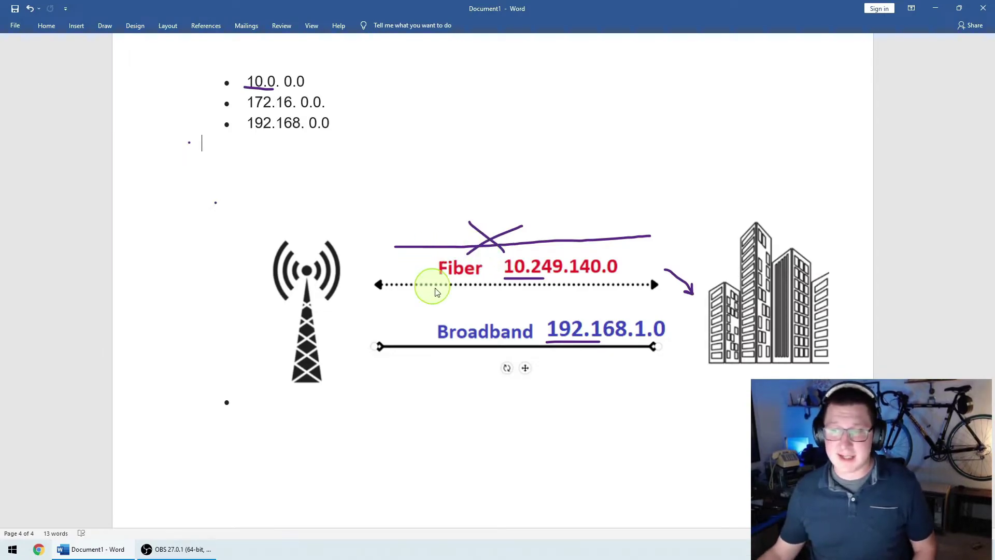
{"action": "mouse_move", "coordinate": [689, 298]}
{"action": "left_mouse_down"}
{"action": "mouse_move", "coordinate": [679, 346]}
{"action": "mouse_move", "coordinate": [689, 342]}
{"action": "left_mouse_up"}
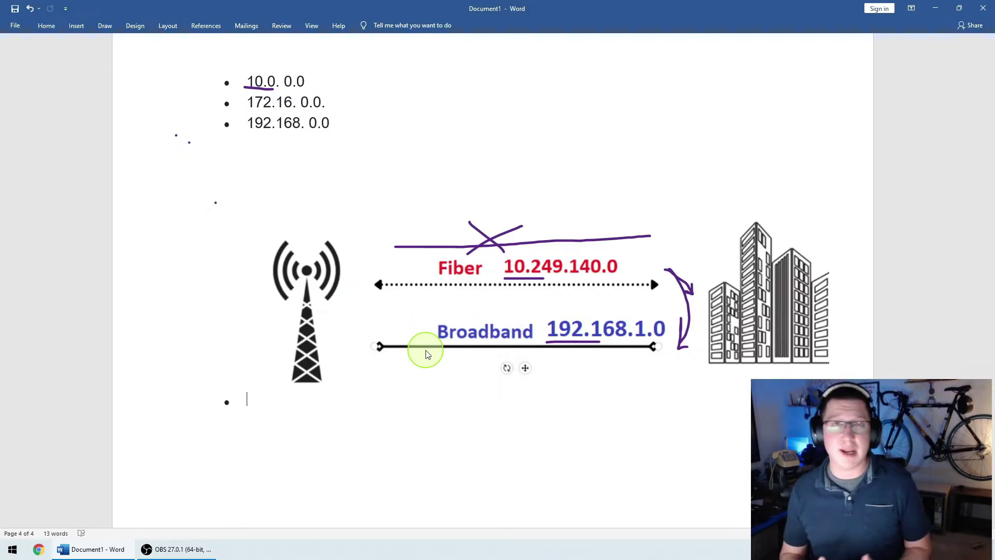
{"action": "key", "text": "e"}
Draw purple arrows from 10.0.0.0 to Fiber and 192.168.0.0 to Broadband, and link a computer to the switch.
{"action": "mouse_move", "coordinate": [316, 81]}
{"action": "left_mouse_down"}
{"action": "mouse_move", "coordinate": [346, 89]}
{"action": "mouse_move", "coordinate": [483, 236]}
{"action": "mouse_move", "coordinate": [492, 218]}
{"action": "left_mouse_up"}
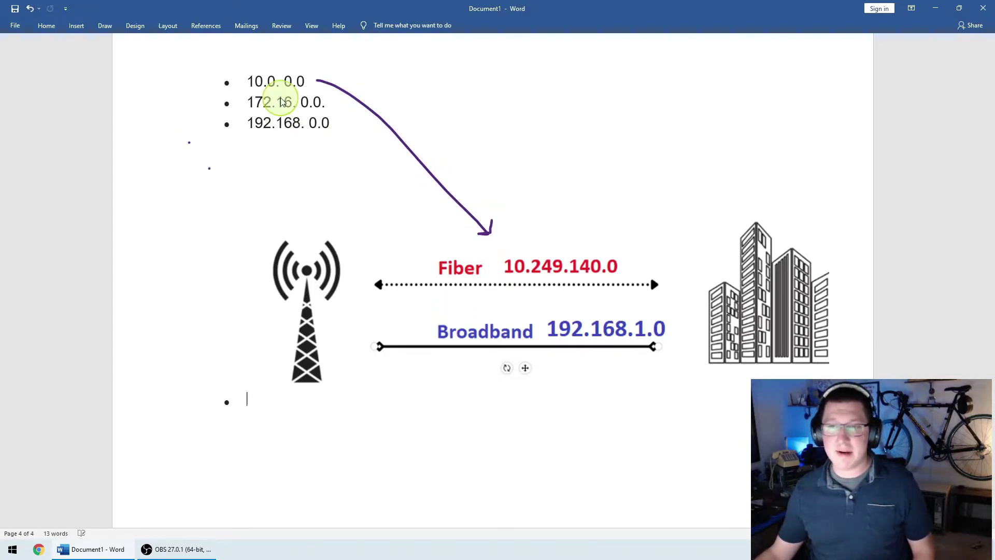
{"action": "mouse_move", "coordinate": [244, 133]}
{"action": "left_mouse_down"}
{"action": "mouse_move", "coordinate": [378, 409]}
{"action": "mouse_move", "coordinate": [425, 386]}
{"action": "left_mouse_up"}
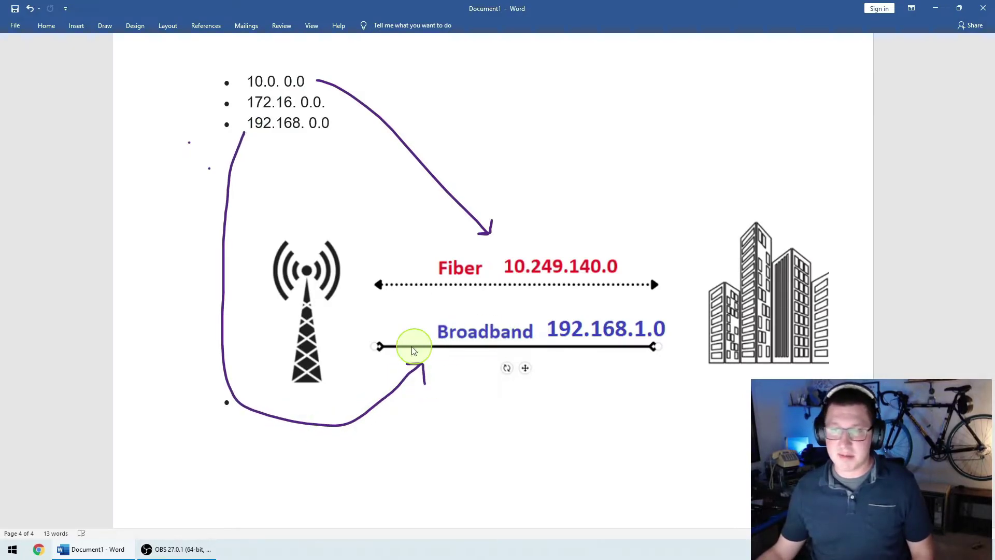
{"action": "mouse_move", "coordinate": [645, 192]}
{"action": "left_mouse_down"}
{"action": "mouse_move", "coordinate": [482, 196]}
{"action": "mouse_move", "coordinate": [400, 238]}
{"action": "mouse_move", "coordinate": [399, 259]}
{"action": "left_mouse_up"}
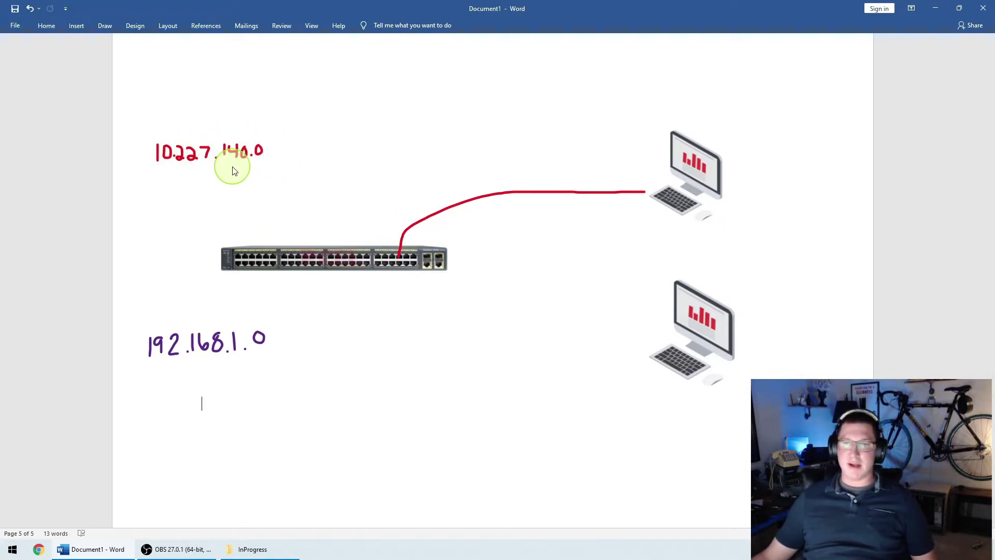
Draw red arrows to 10.227.140.0, underline 192.168.1.0 and route the lower computer to the switch, then undo.
{"action": "mouse_move", "coordinate": [308, 215]}
{"action": "left_mouse_down"}
{"action": "mouse_move", "coordinate": [246, 177]}
{"action": "mouse_move", "coordinate": [268, 178]}
{"action": "left_mouse_up"}
{"action": "left_click_drag", "start_coordinate": [245, 178], "coordinate": [247, 192]}
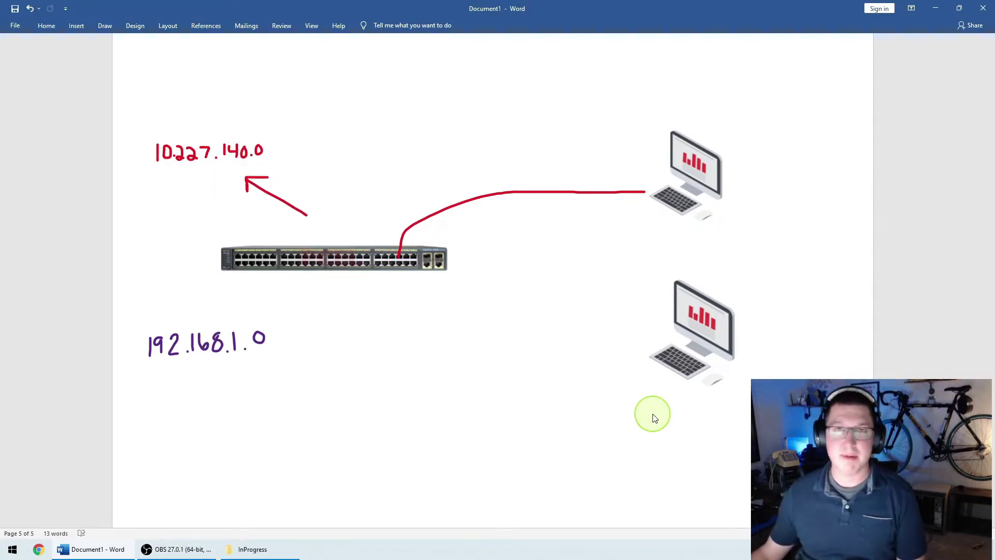
{"action": "left_click_drag", "start_coordinate": [631, 406], "coordinate": [751, 405]}
{"action": "mouse_move", "coordinate": [593, 358]}
{"action": "left_mouse_down"}
{"action": "mouse_move", "coordinate": [333, 284]}
{"action": "mouse_move", "coordinate": [331, 264]}
{"action": "left_mouse_up"}
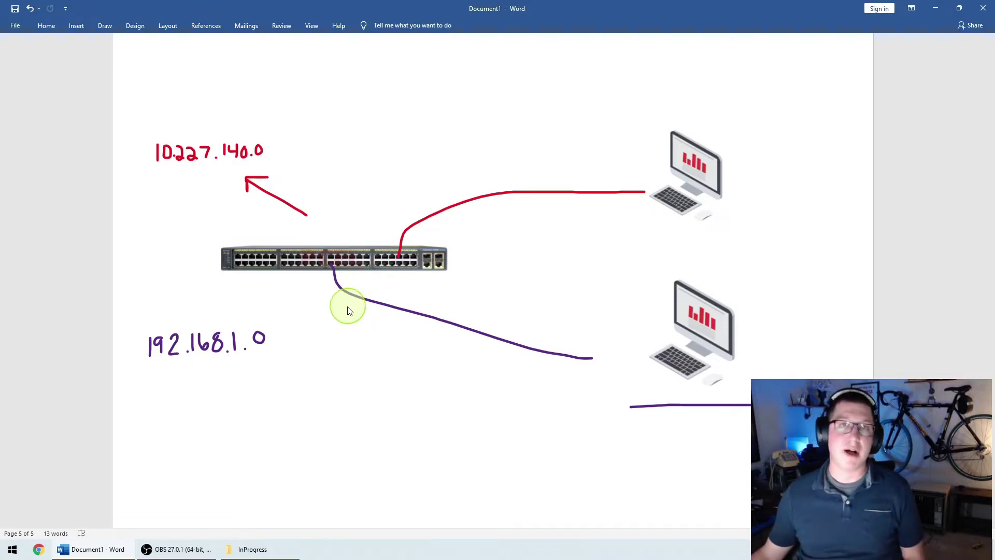
{"action": "left_click_drag", "start_coordinate": [144, 371], "coordinate": [267, 370]}
{"action": "left_click_drag", "start_coordinate": [293, 327], "coordinate": [320, 271]}
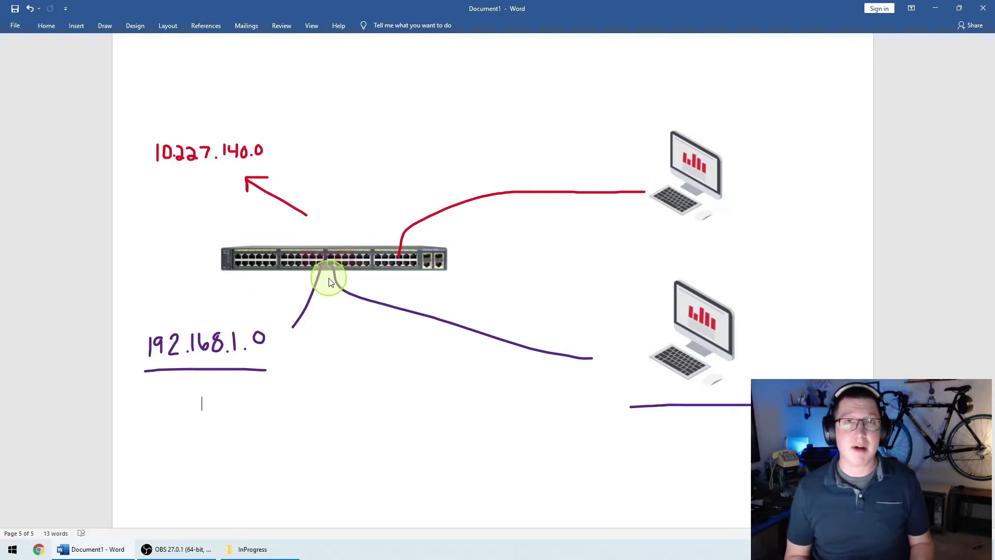
{"action": "left_click_drag", "start_coordinate": [333, 262], "coordinate": [596, 360]}
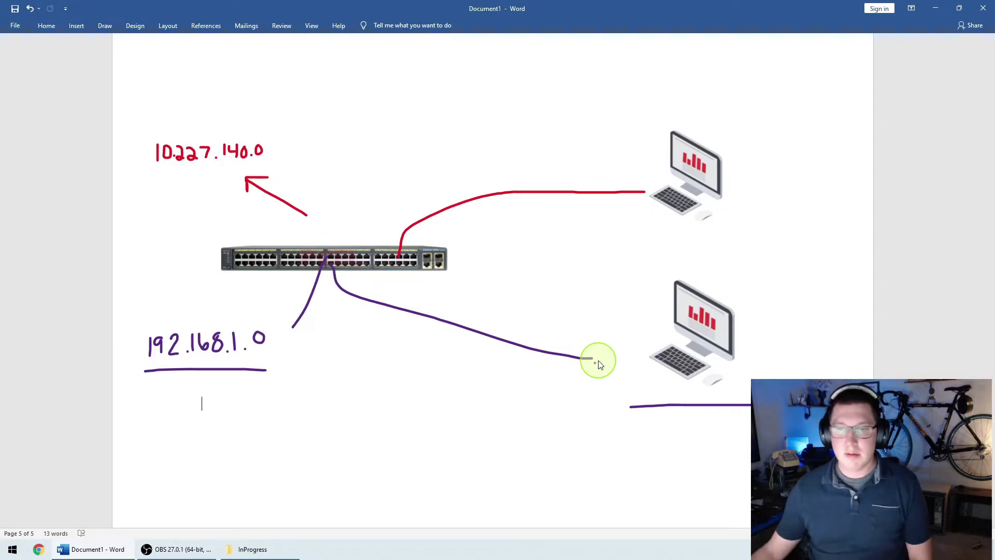
{"action": "mouse_move", "coordinate": [280, 226]}
{"action": "left_mouse_down"}
{"action": "mouse_move", "coordinate": [194, 181]}
{"action": "mouse_move", "coordinate": [218, 181]}
{"action": "left_mouse_up"}
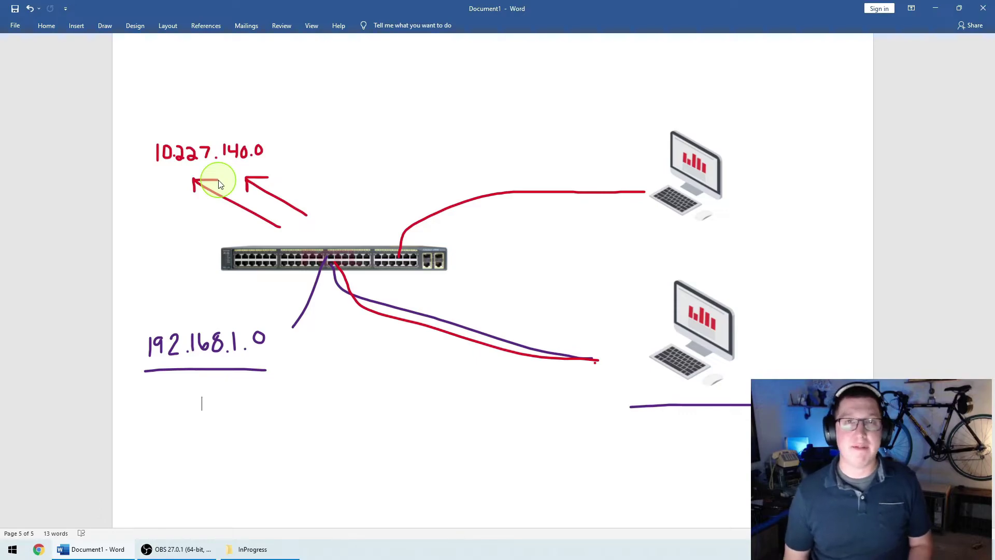
{"action": "key", "text": "ctrl+z"}
{"action": "key", "text": "ctrl+z"}
{"action": "key", "text": "ctrl+z"}
{"action": "key", "text": "ctrl+z"}
{"action": "key", "text": "ctrl+z"}
{"action": "key", "text": "ctrl+z"}
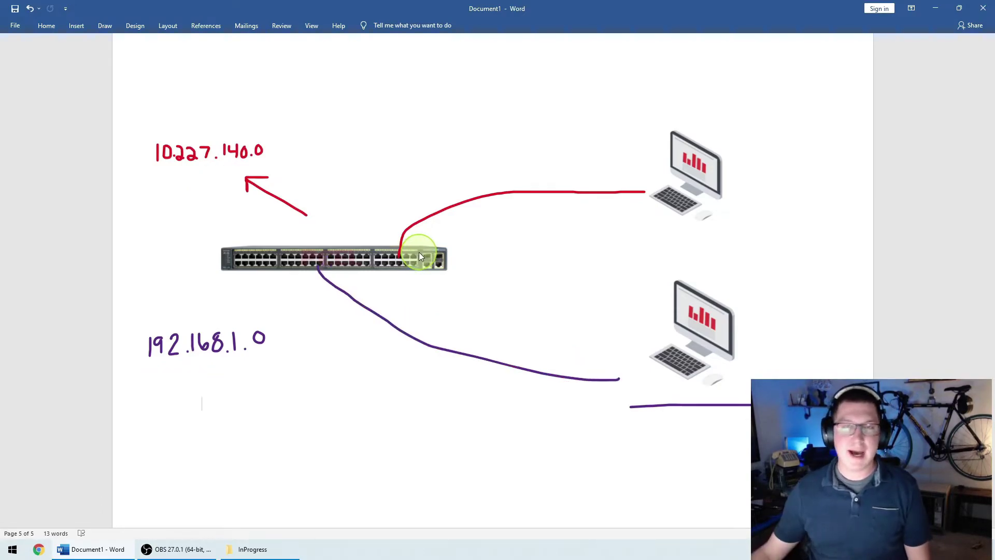
Discard trial purple strokes, then red-underline 192.168.1.0, X the switch and redraw the red routes to it and 10.227.140.0.
{"action": "mouse_move", "coordinate": [426, 250]}
{"action": "left_mouse_down"}
{"action": "mouse_move", "coordinate": [369, 268]}
{"action": "mouse_move", "coordinate": [418, 251]}
{"action": "left_mouse_up"}
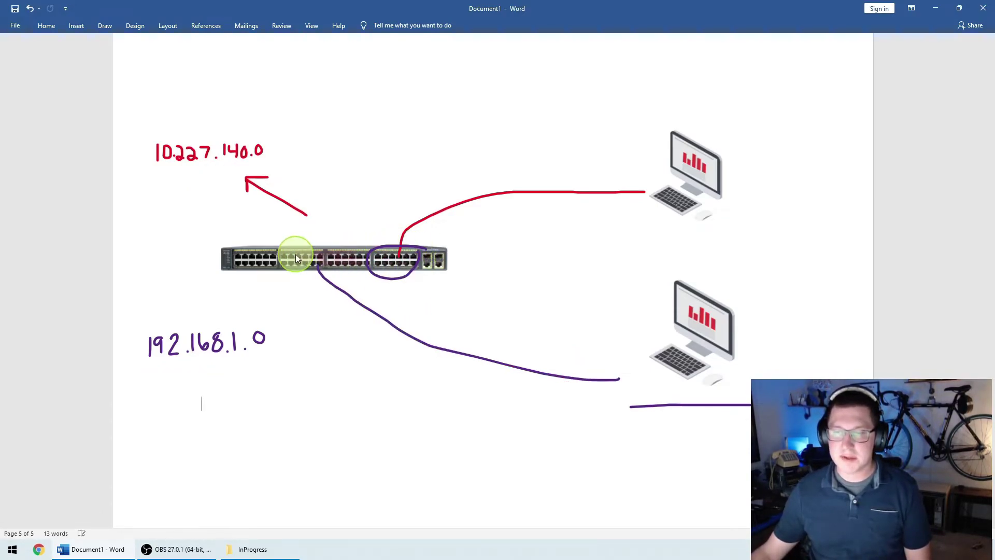
{"action": "left_click_drag", "start_coordinate": [278, 304], "coordinate": [244, 321]}
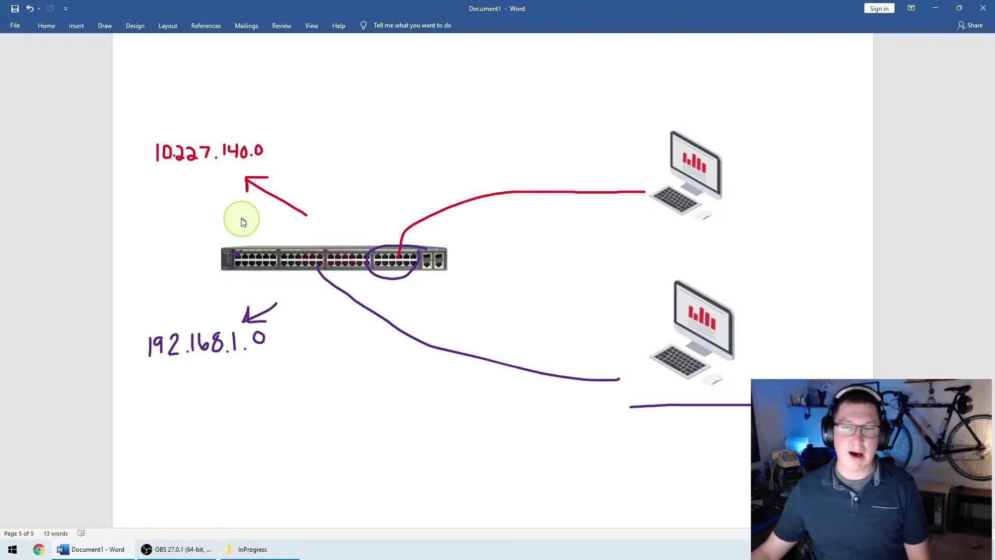
{"action": "left_click_drag", "start_coordinate": [245, 229], "coordinate": [244, 220]}
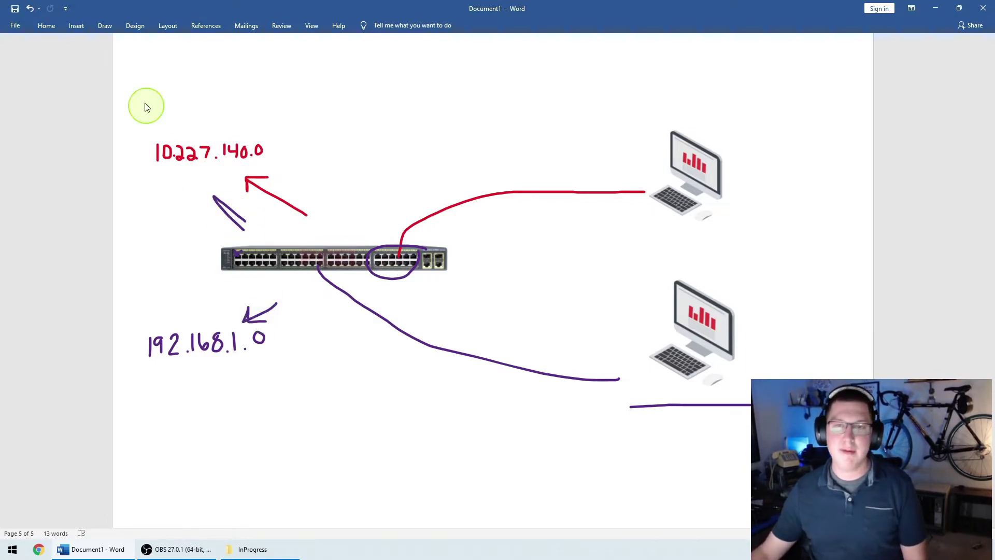
{"action": "key", "text": "ctrl+z"}
{"action": "key", "text": "ctrl+z"}
{"action": "key", "text": "ctrl+z"}
{"action": "left_click_drag", "start_coordinate": [152, 368], "coordinate": [253, 370]}
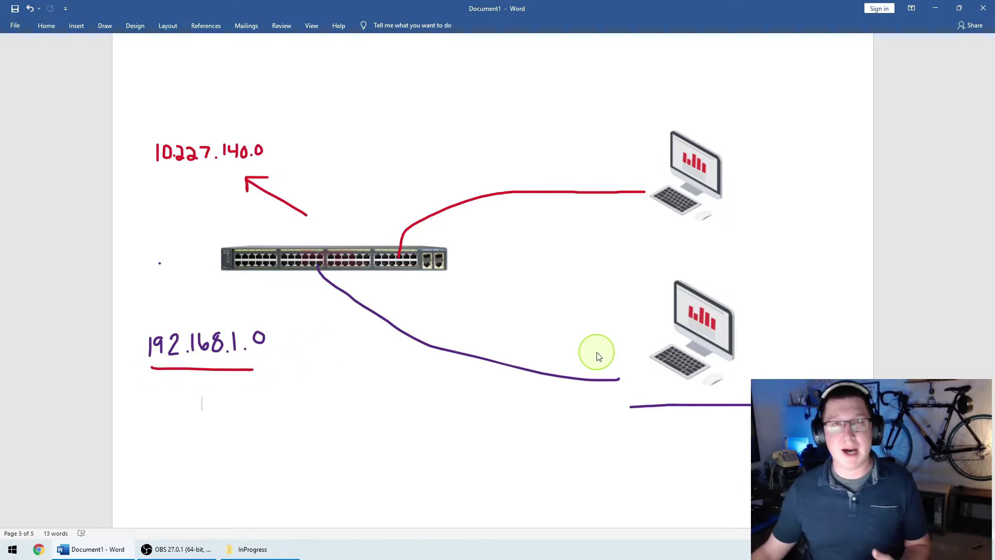
{"action": "left_click", "coordinate": [635, 351]}
{"action": "left_click", "coordinate": [813, 302]}
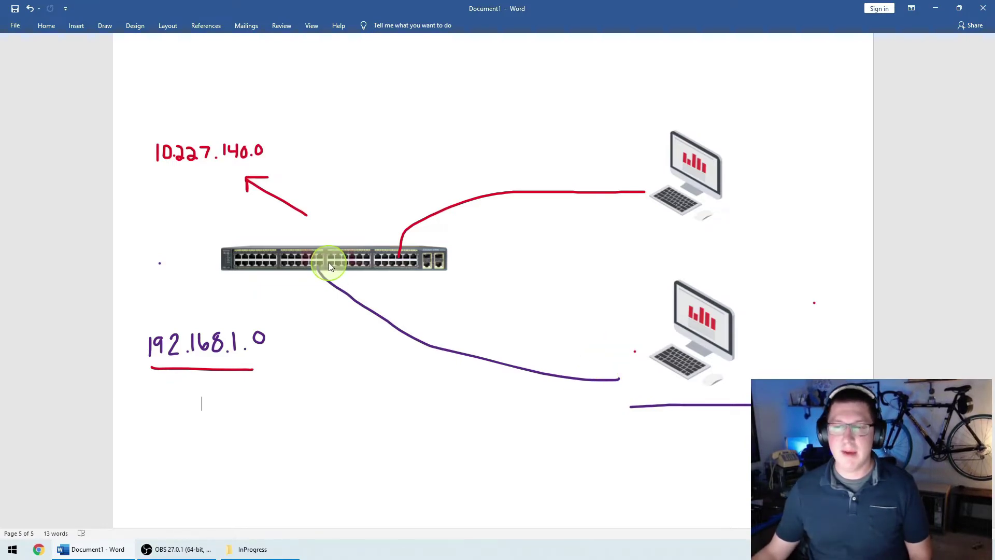
{"action": "left_click_drag", "start_coordinate": [313, 257], "coordinate": [328, 271]}
{"action": "mouse_move", "coordinate": [628, 351]}
{"action": "left_mouse_down"}
{"action": "mouse_move", "coordinate": [516, 344]}
{"action": "mouse_move", "coordinate": [396, 269]}
{"action": "left_mouse_up"}
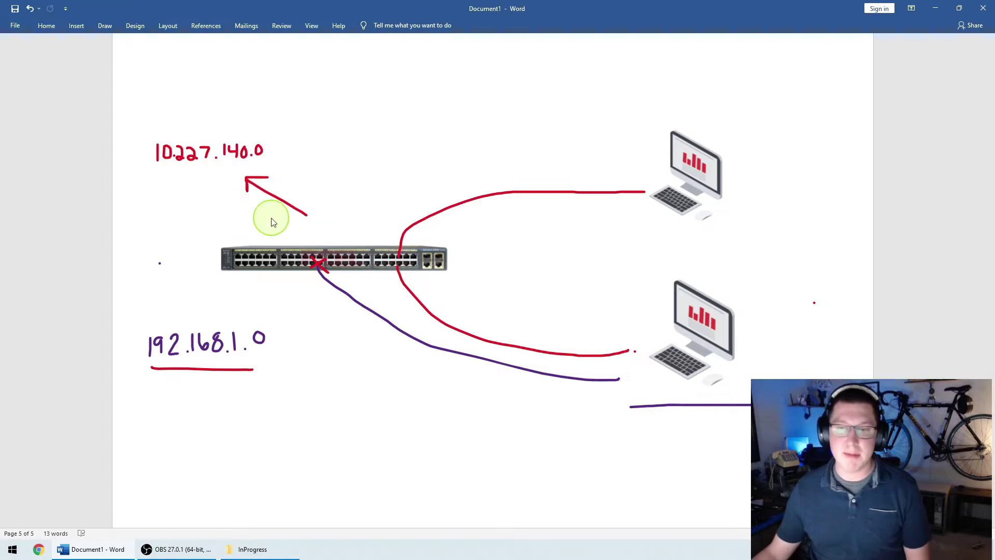
{"action": "mouse_move", "coordinate": [272, 222]}
{"action": "left_mouse_down"}
{"action": "mouse_move", "coordinate": [206, 212]}
{"action": "mouse_move", "coordinate": [218, 181]}
{"action": "left_mouse_up"}
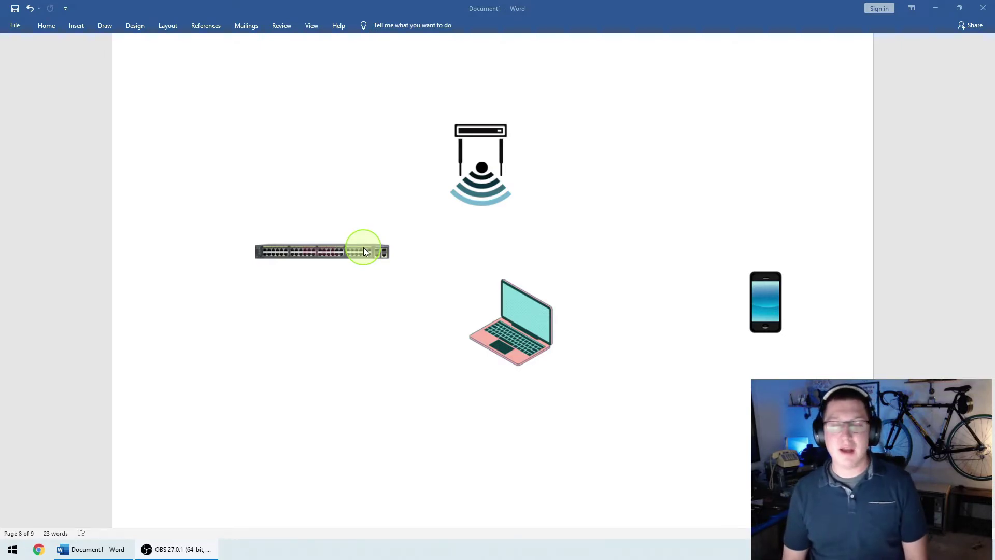
Draw red lines by the access point, laptop and phone, and connect the switch and laptop to the access point.
{"action": "left_click_drag", "start_coordinate": [518, 111], "coordinate": [414, 110]}
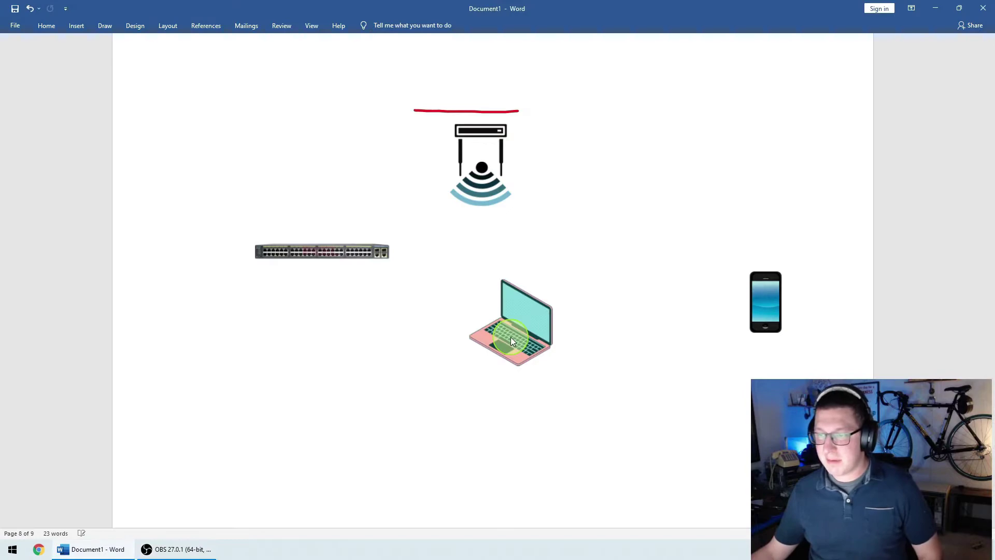
{"action": "left_click_drag", "start_coordinate": [466, 392], "coordinate": [599, 384]}
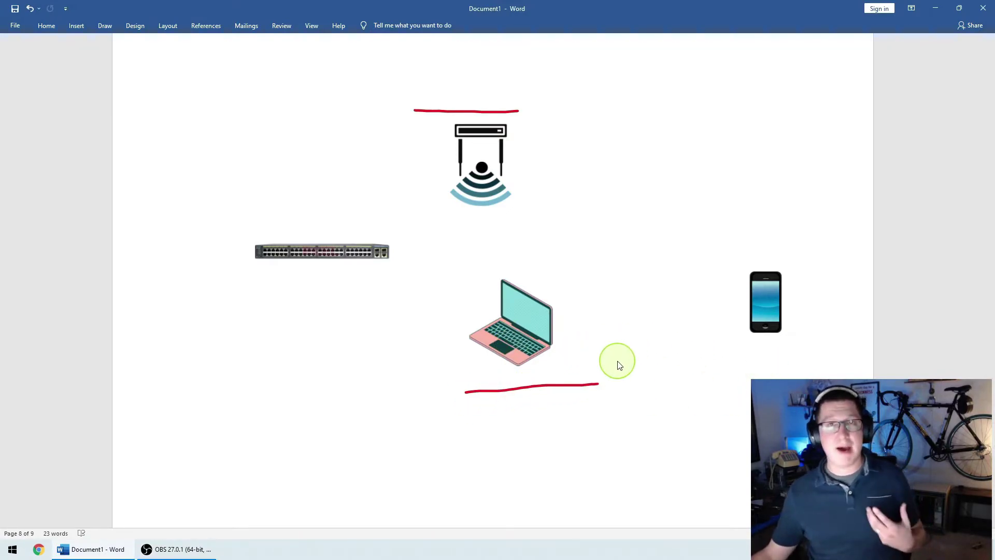
{"action": "left_click_drag", "start_coordinate": [729, 352], "coordinate": [822, 346]}
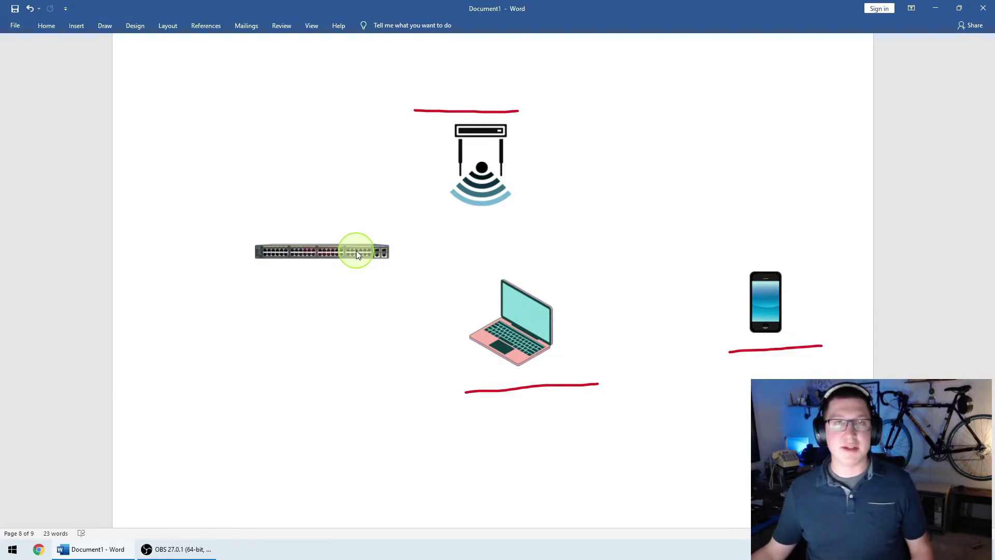
{"action": "mouse_move", "coordinate": [356, 248]}
{"action": "left_mouse_down"}
{"action": "mouse_move", "coordinate": [367, 174]}
{"action": "mouse_move", "coordinate": [459, 135]}
{"action": "left_mouse_up"}
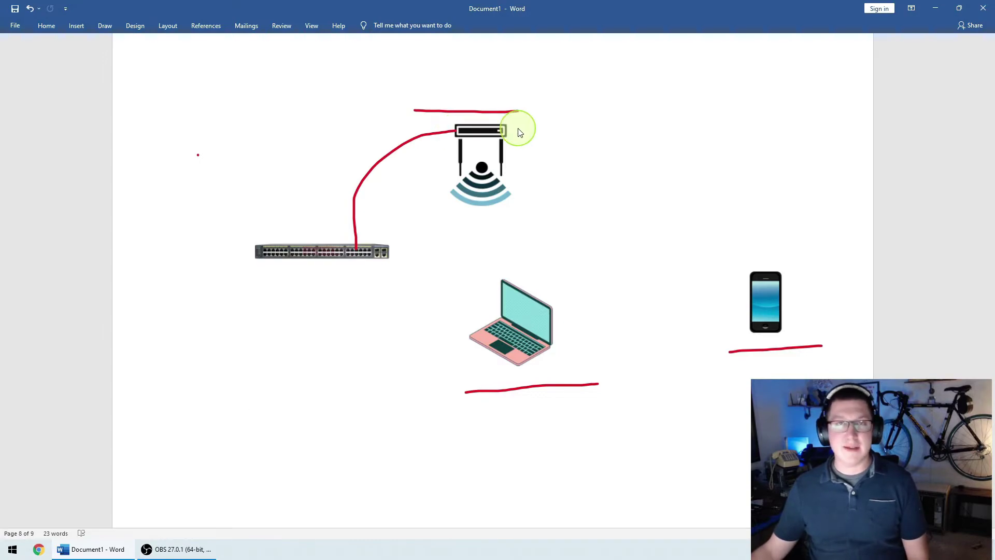
{"action": "left_click_drag", "start_coordinate": [518, 128], "coordinate": [600, 103]}
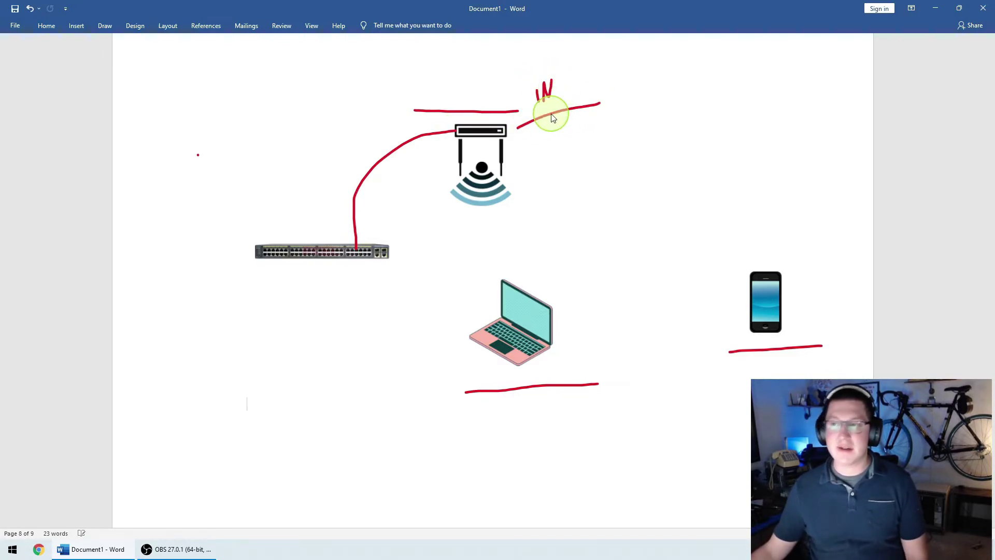
{"action": "left_click_drag", "start_coordinate": [488, 317], "coordinate": [466, 165]}
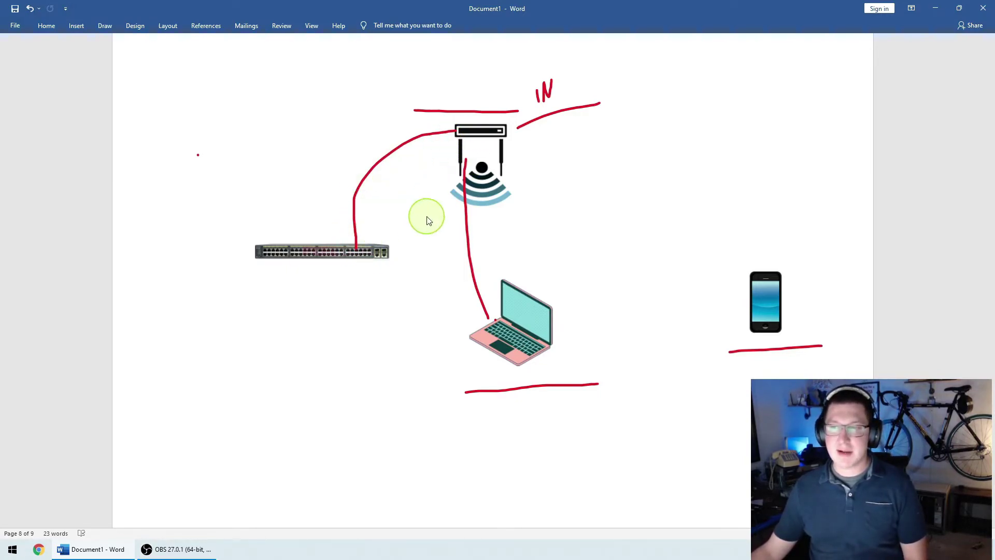
Trace the switch-to-access-point link in purple, add IN and CW labels, and connect the access point to the phone.
{"action": "left_click_drag", "start_coordinate": [357, 247], "coordinate": [354, 188]}
{"action": "left_click_drag", "start_coordinate": [413, 137], "coordinate": [461, 129]}
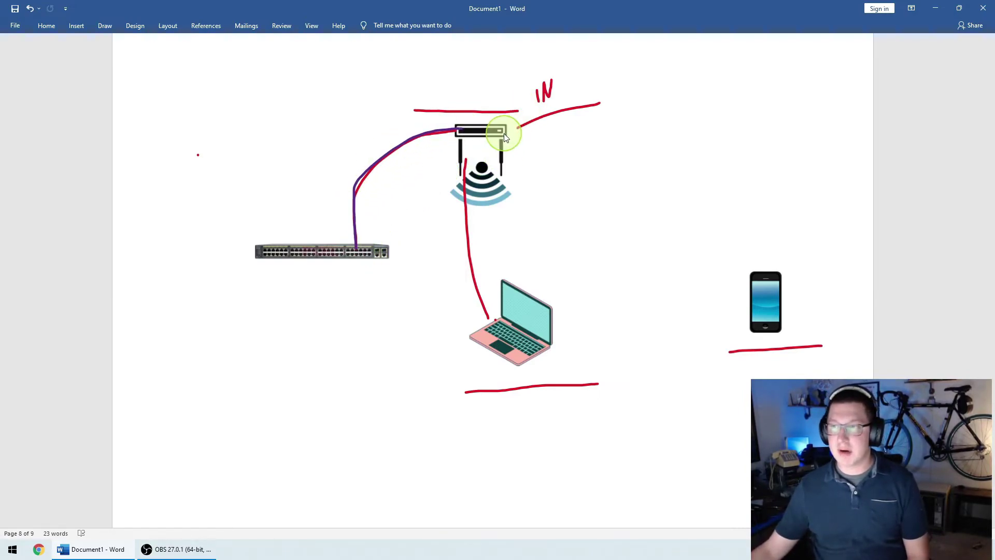
{"action": "left_click_drag", "start_coordinate": [505, 133], "coordinate": [575, 151]}
{"action": "left_click_drag", "start_coordinate": [535, 108], "coordinate": [570, 95]}
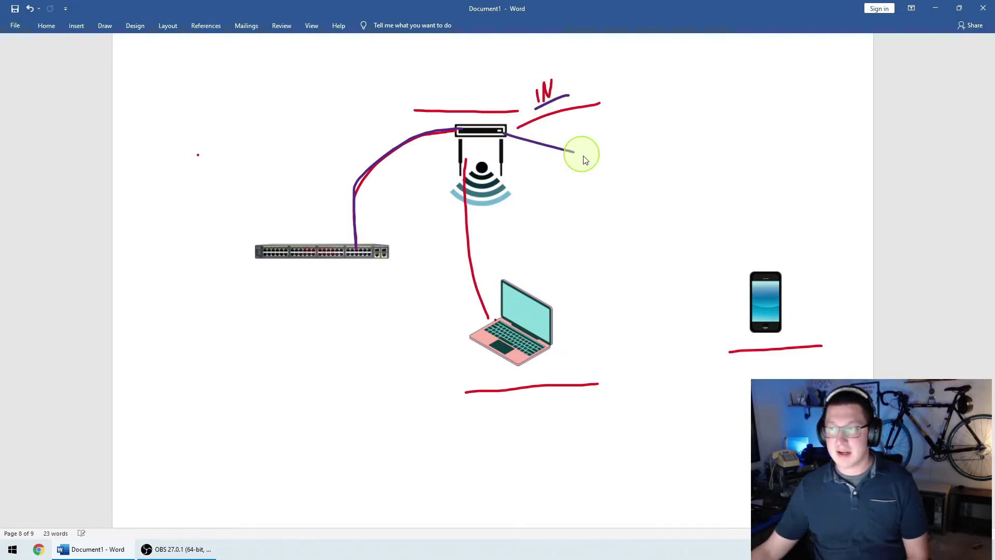
{"action": "left_click_drag", "start_coordinate": [600, 151], "coordinate": [629, 137]}
{"action": "left_click_drag", "start_coordinate": [510, 153], "coordinate": [741, 276]}
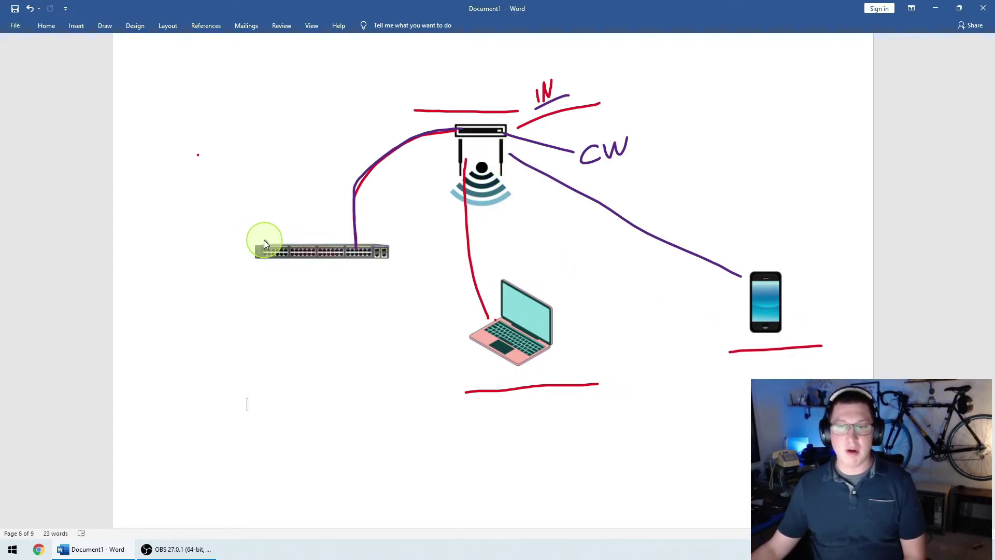
{"action": "left_click_drag", "start_coordinate": [266, 242], "coordinate": [177, 161]}
{"action": "left_click_drag", "start_coordinate": [267, 242], "coordinate": [201, 147]}
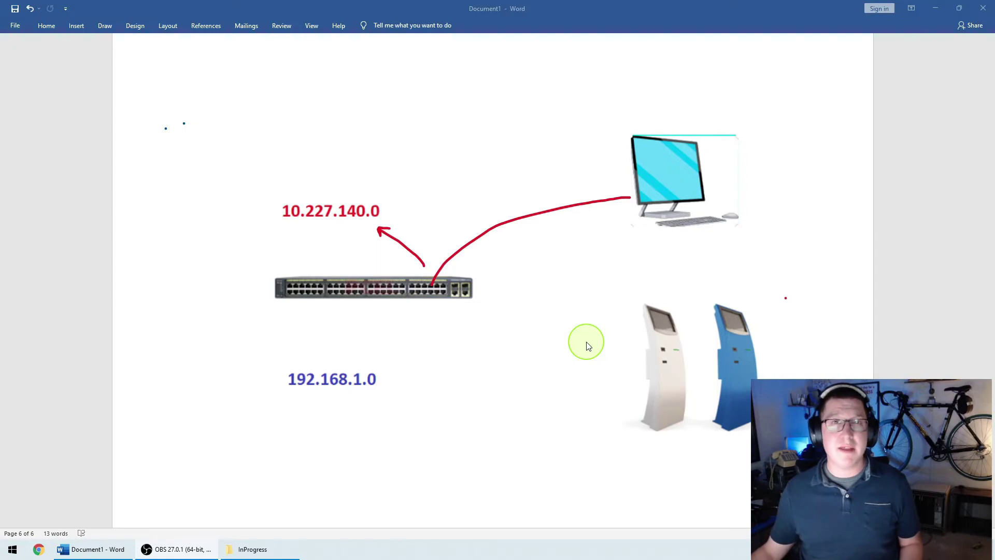
Box the two kiosks in blue ink and draw a blue line from the box to the switch.
{"action": "mouse_move", "coordinate": [606, 297]}
{"action": "left_mouse_down"}
{"action": "mouse_move", "coordinate": [756, 302]}
{"action": "mouse_move", "coordinate": [626, 491]}
{"action": "mouse_move", "coordinate": [625, 282]}
{"action": "left_mouse_up"}
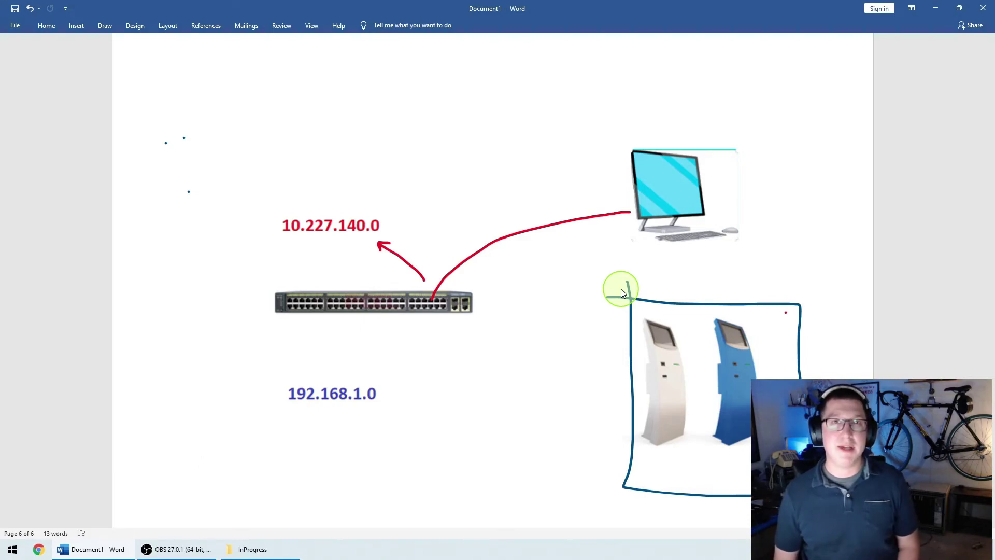
{"action": "mouse_move", "coordinate": [618, 401]}
{"action": "left_mouse_down"}
{"action": "mouse_move", "coordinate": [397, 319]}
{"action": "mouse_move", "coordinate": [328, 368]}
{"action": "left_mouse_up"}
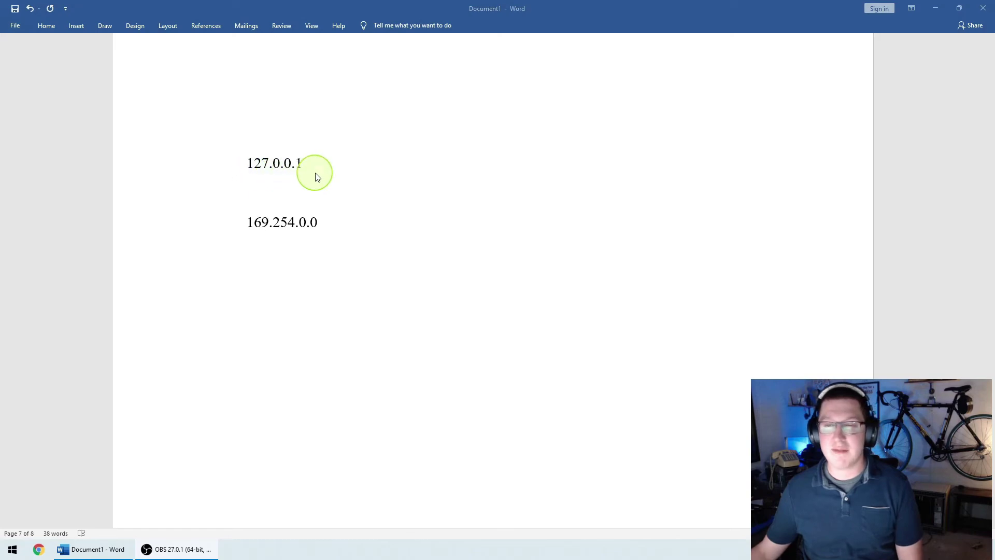
{"action": "left_click_drag", "start_coordinate": [244, 221], "coordinate": [335, 231]}
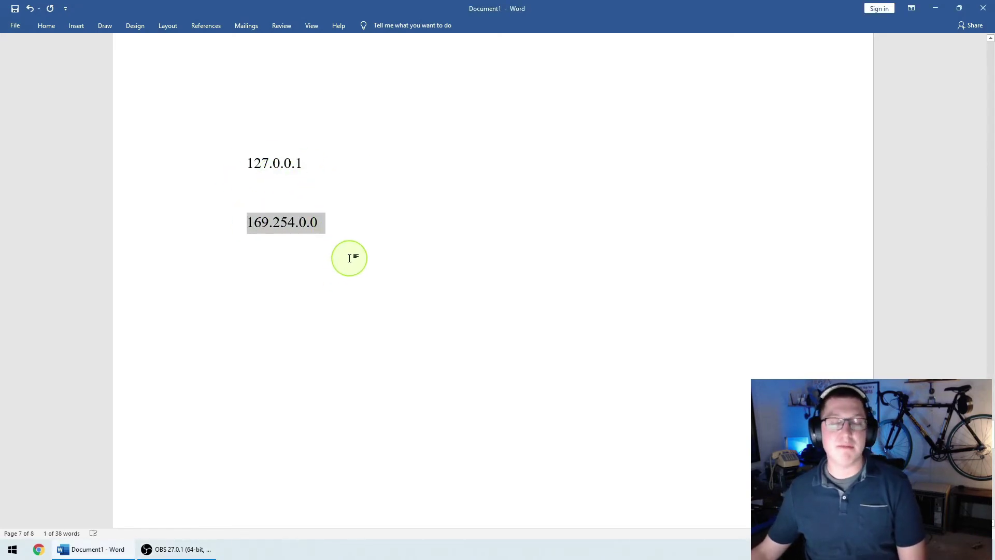
{"action": "left_click", "coordinate": [346, 235]}
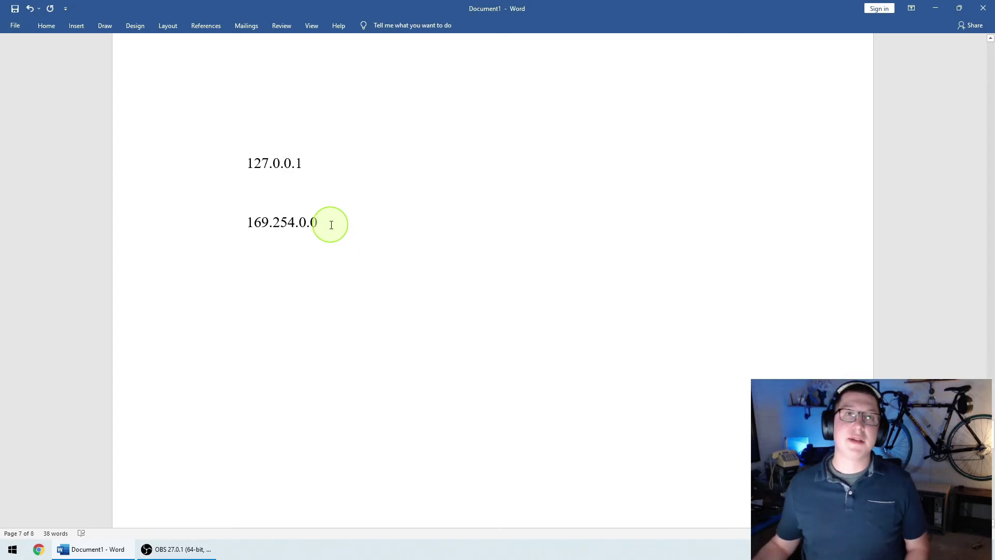
{"action": "left_click", "coordinate": [331, 224]}
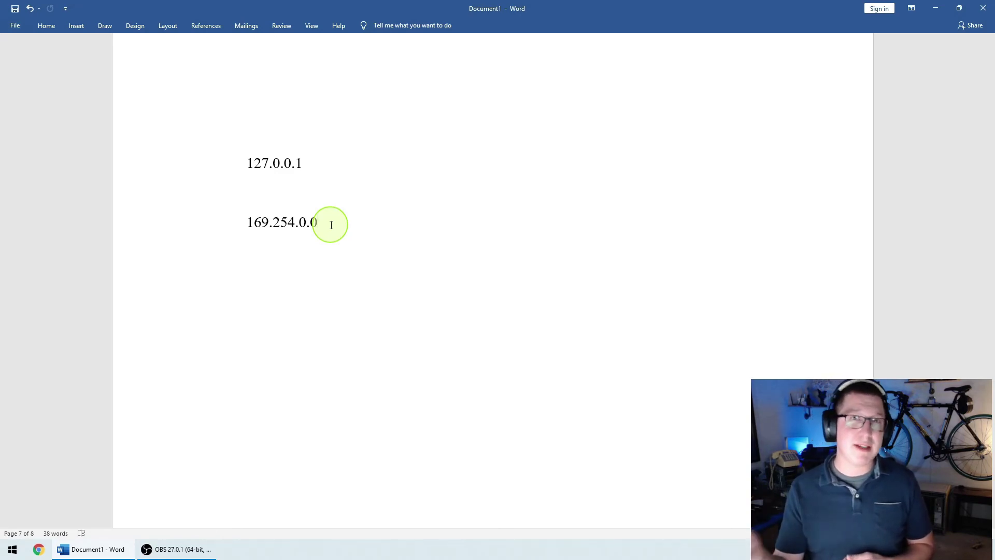
{"action": "left_click_drag", "start_coordinate": [331, 225], "coordinate": [246, 257]}
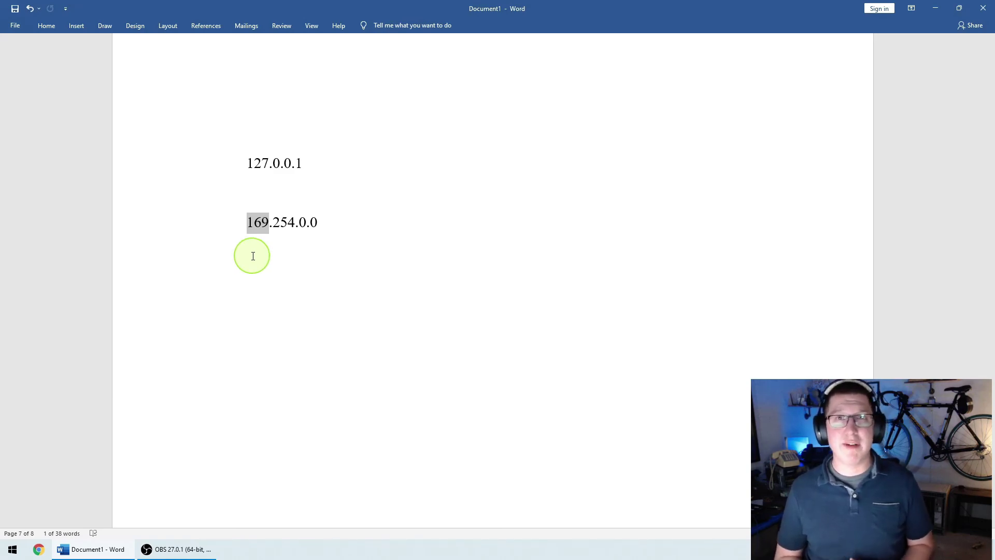
Delete the 'to …' range ends so the bullets read 10.0.0.0, 172.16.0.0 and 192.168.0.0.
{"action": "scroll", "coordinate": [252, 223], "scroll_direction": "up", "scroll_amount": 4}
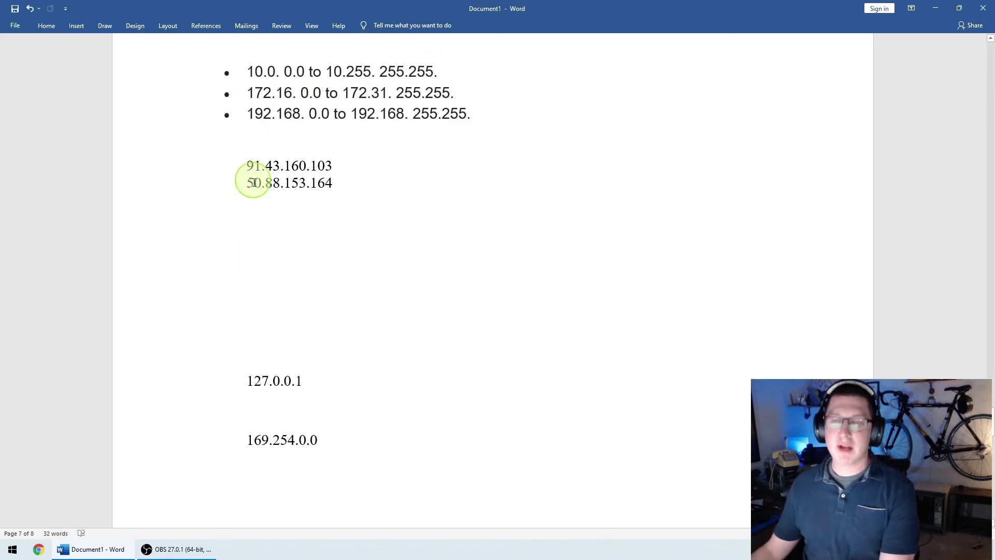
{"action": "left_click", "coordinate": [248, 114]}
{"action": "left_click_drag", "start_coordinate": [307, 72], "coordinate": [459, 71]}
{"action": "key", "text": "BackSpace"}
{"action": "left_click_drag", "start_coordinate": [327, 94], "coordinate": [465, 89]}
{"action": "key", "text": "BackSpace"}
{"action": "left_click_drag", "start_coordinate": [335, 114], "coordinate": [493, 111]}
{"action": "key", "text": "BackSpace"}
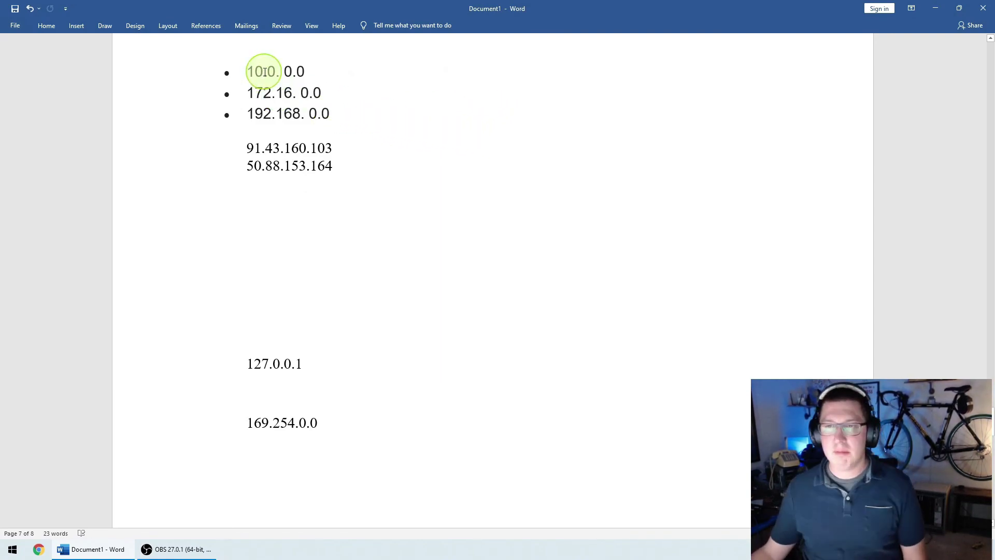
Circle the three private ranges, both public IPs, 127.0.0.1 and 169.254.0.0 in red ink.
{"action": "mouse_move", "coordinate": [267, 72]}
{"action": "left_mouse_down"}
{"action": "mouse_move", "coordinate": [246, 75]}
{"action": "mouse_move", "coordinate": [247, 113]}
{"action": "left_mouse_up"}
{"action": "mouse_move", "coordinate": [324, 59]}
{"action": "left_mouse_down"}
{"action": "mouse_move", "coordinate": [273, 132]}
{"action": "mouse_move", "coordinate": [297, 52]}
{"action": "left_mouse_up"}
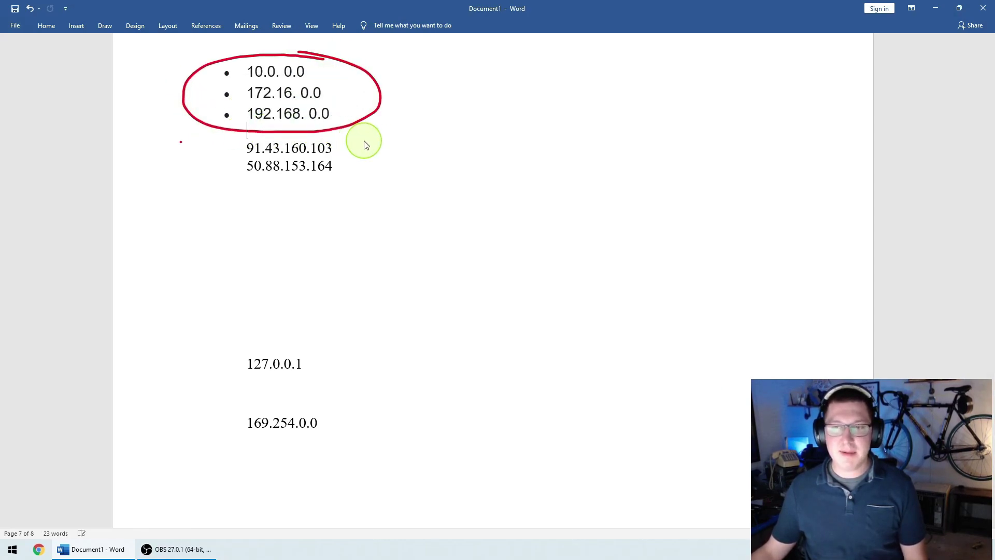
{"action": "mouse_move", "coordinate": [364, 140]}
{"action": "left_mouse_down"}
{"action": "mouse_move", "coordinate": [332, 187]}
{"action": "mouse_move", "coordinate": [349, 145]}
{"action": "left_mouse_up"}
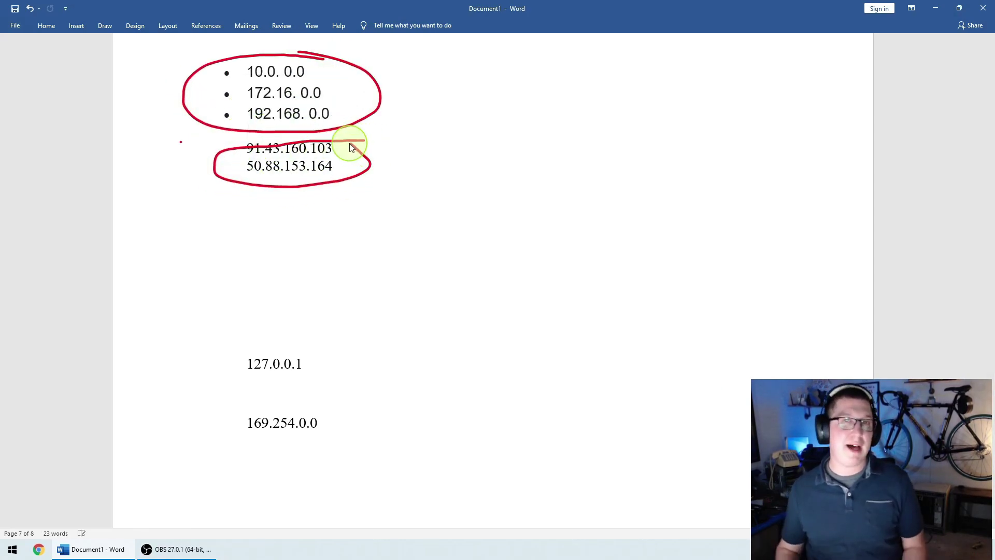
{"action": "left_click_drag", "start_coordinate": [317, 351], "coordinate": [295, 349]}
{"action": "mouse_move", "coordinate": [344, 412]}
{"action": "left_mouse_down"}
{"action": "mouse_move", "coordinate": [311, 458]}
{"action": "mouse_move", "coordinate": [316, 409]}
{"action": "left_mouse_up"}
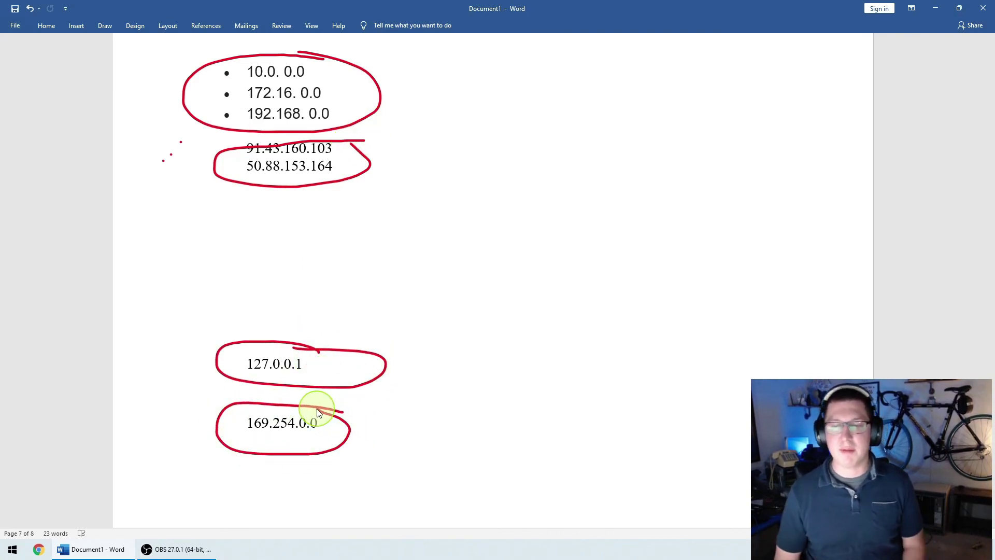